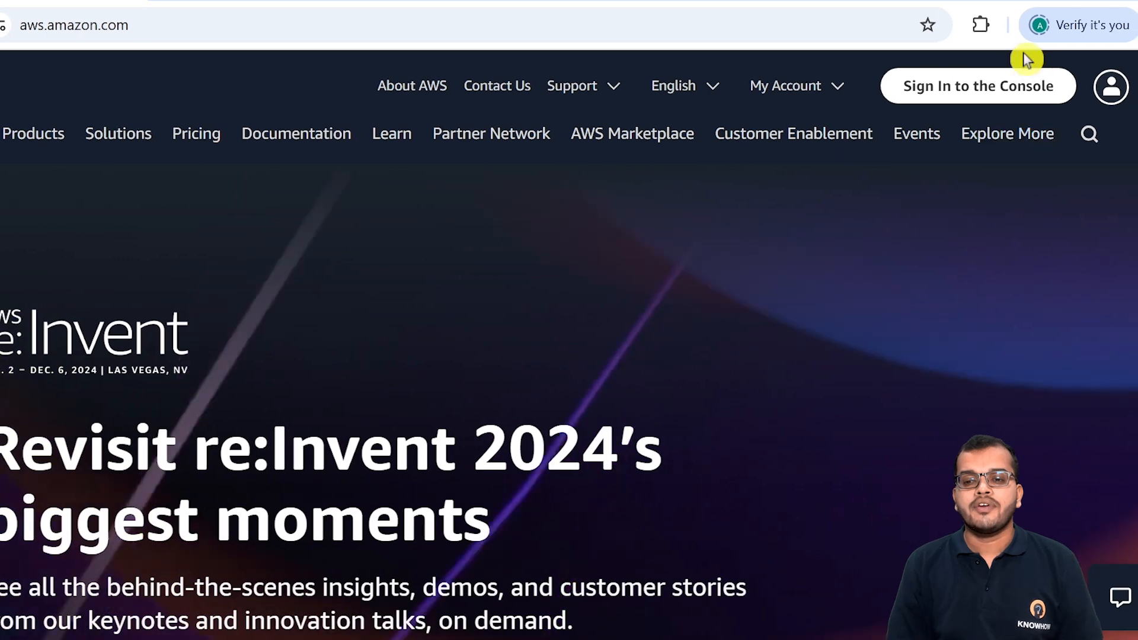
Open the AWS console sign-in page and switch to signing in with the root user email
click(978, 94)
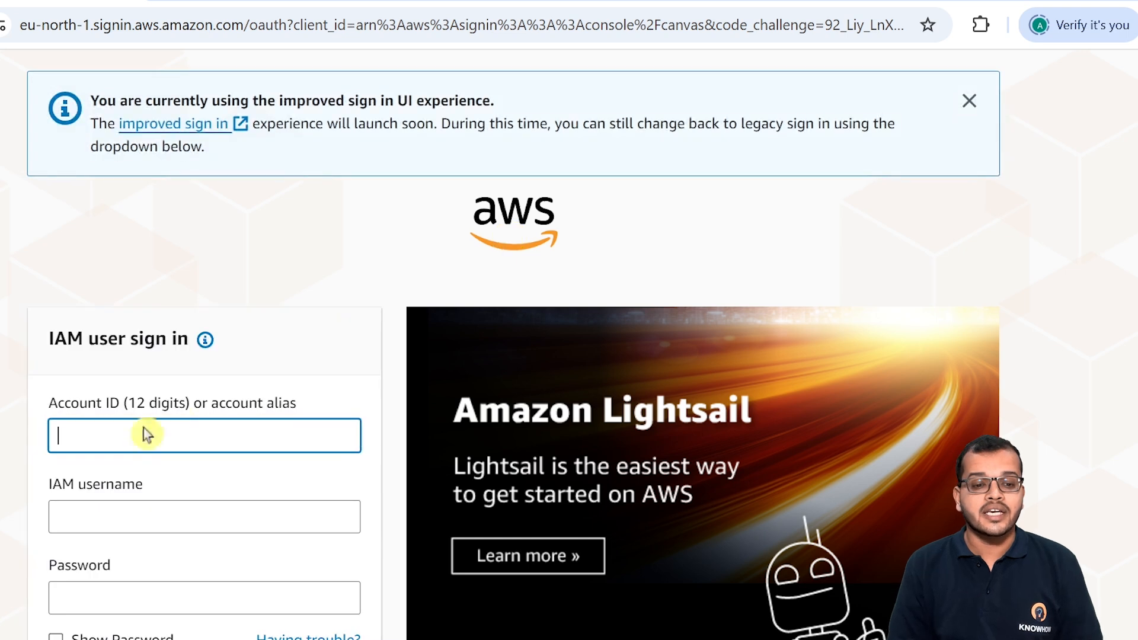
scroll(276, 394, down, 3)
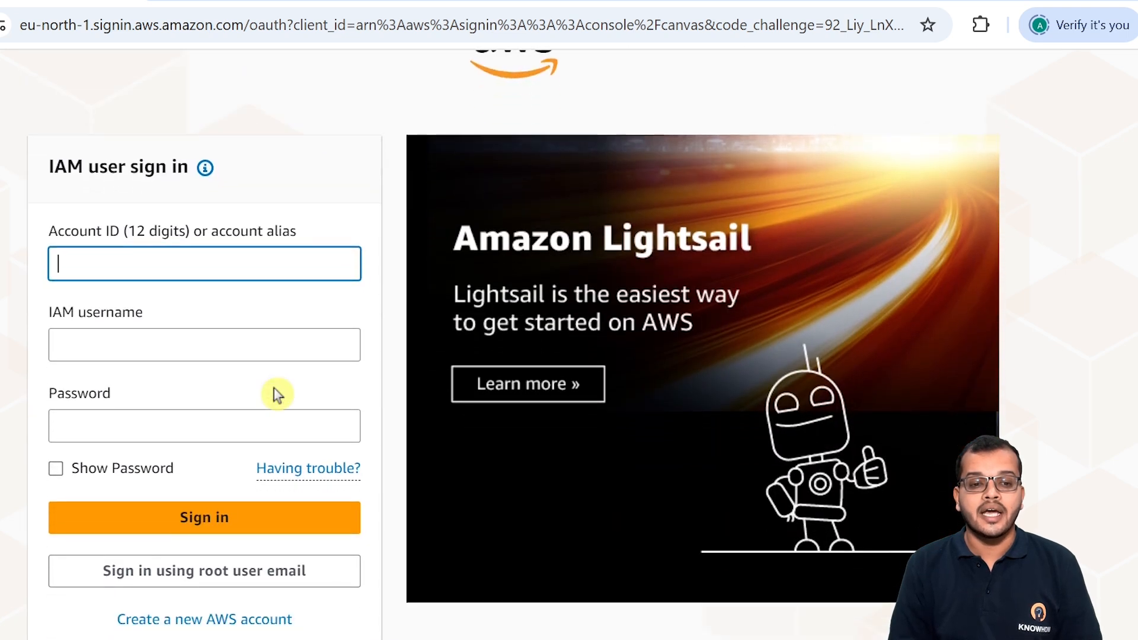
scroll(278, 394, down, 1)
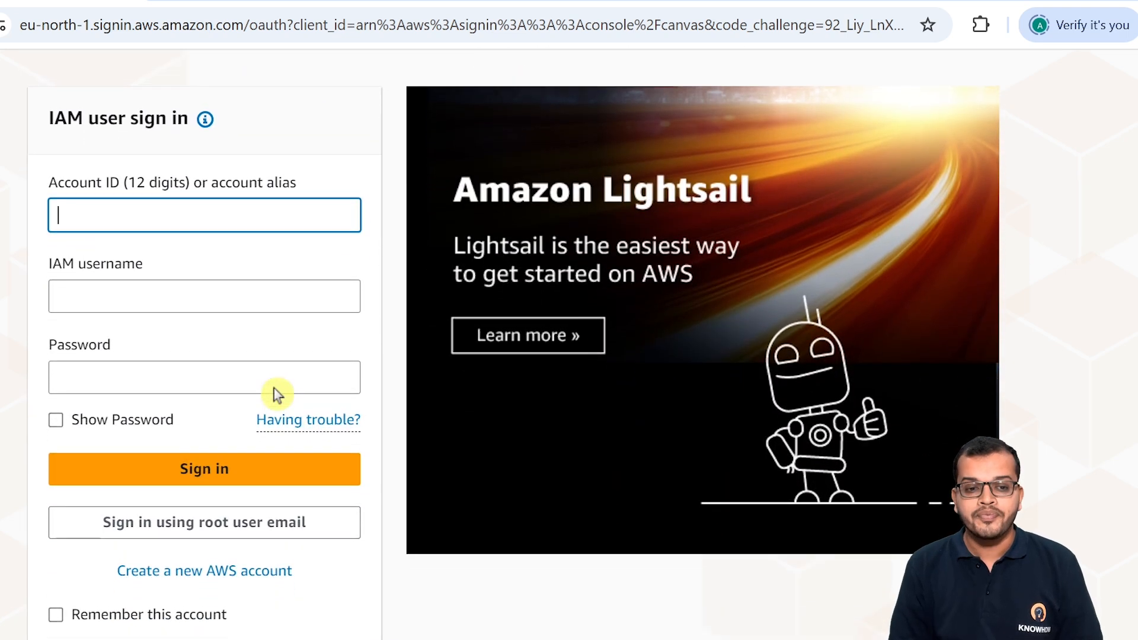
scroll(277, 394, down, 2)
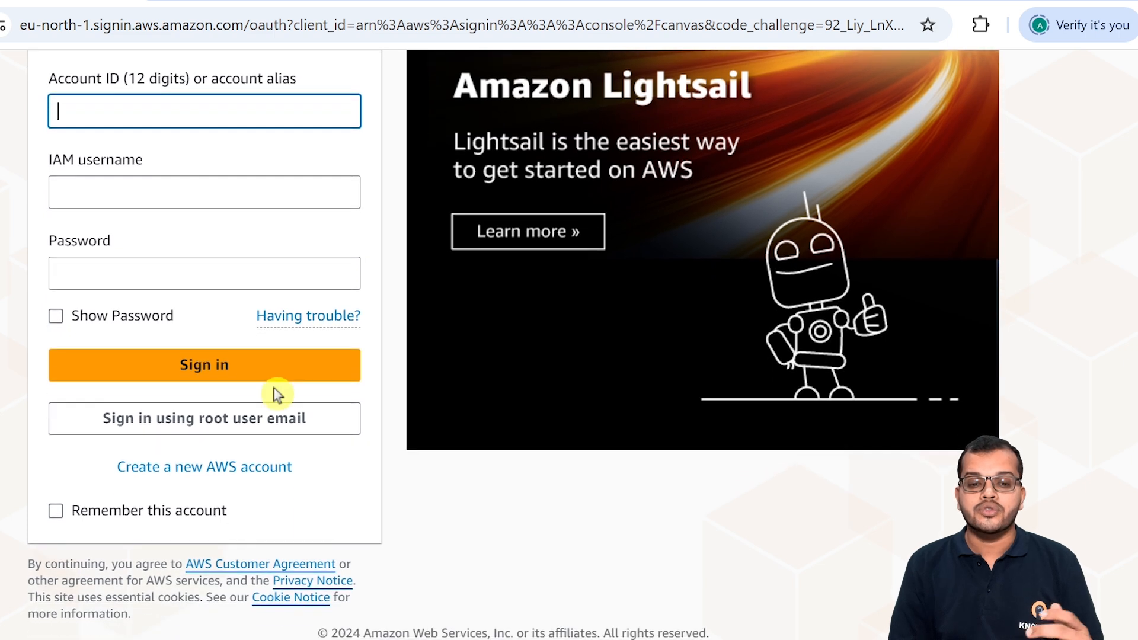
click(243, 424)
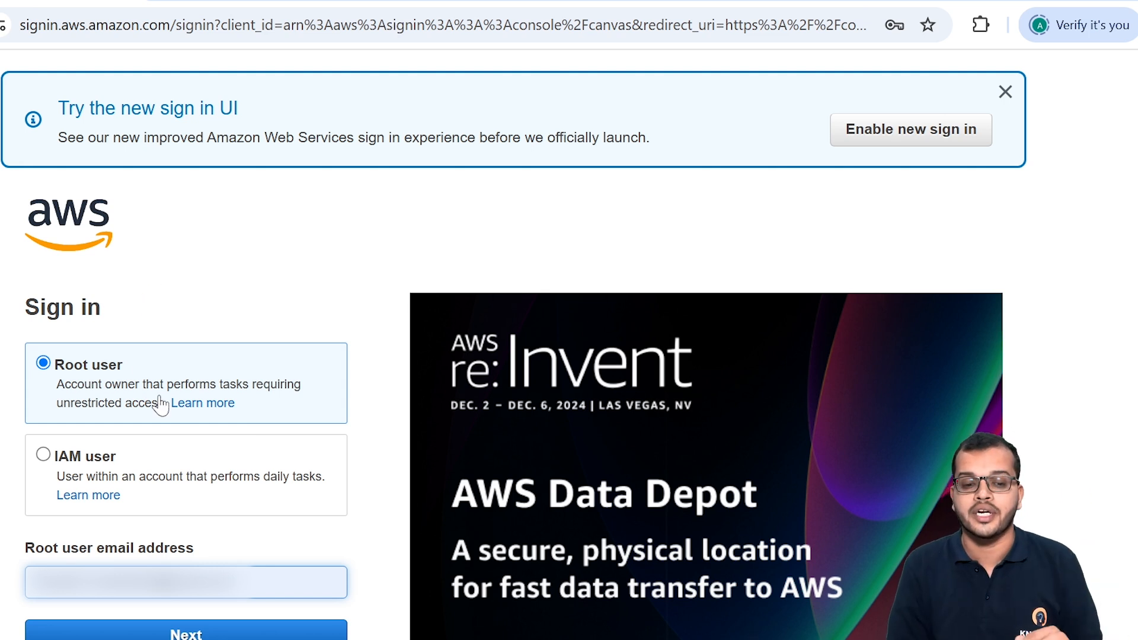
Sign in as the root user with the prefilled email address and password
scroll(160, 406, down, 2)
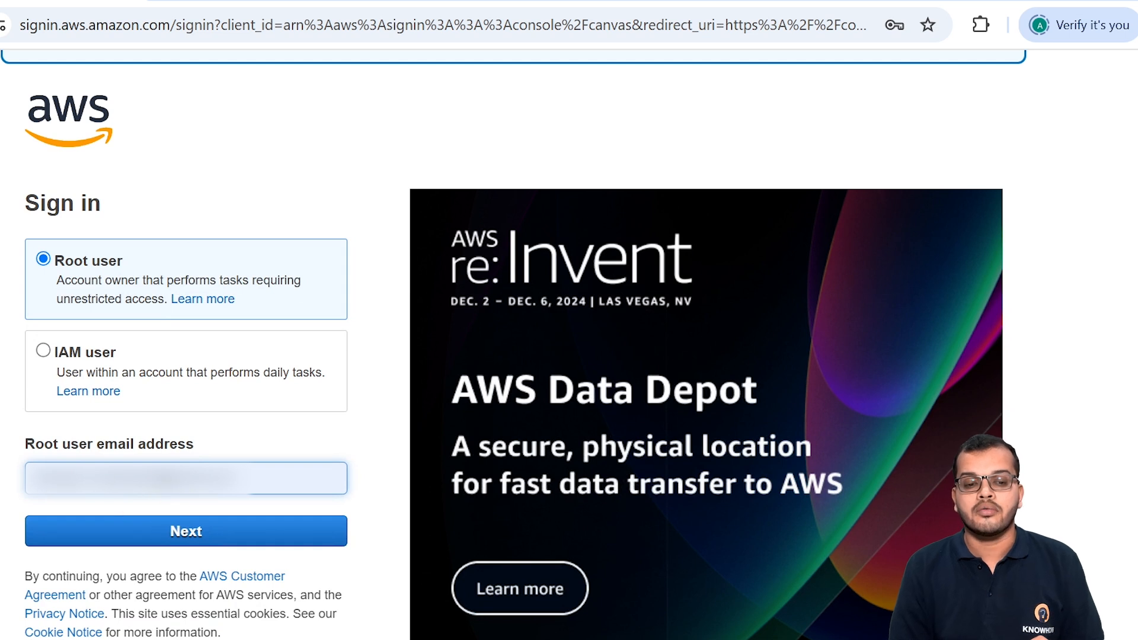
click(208, 535)
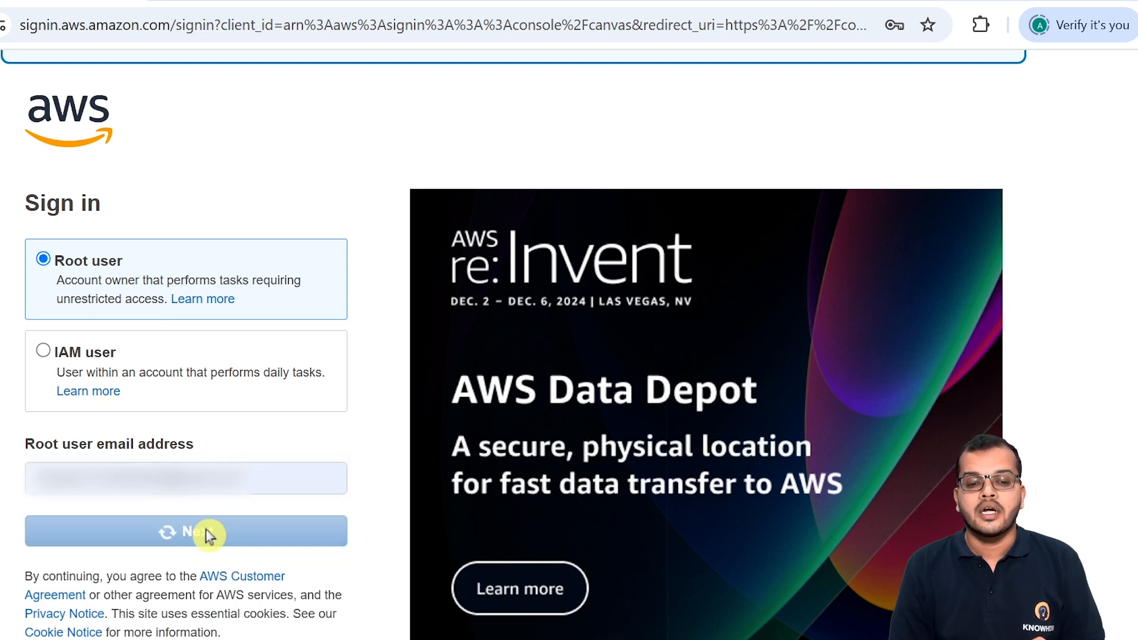
click(179, 386)
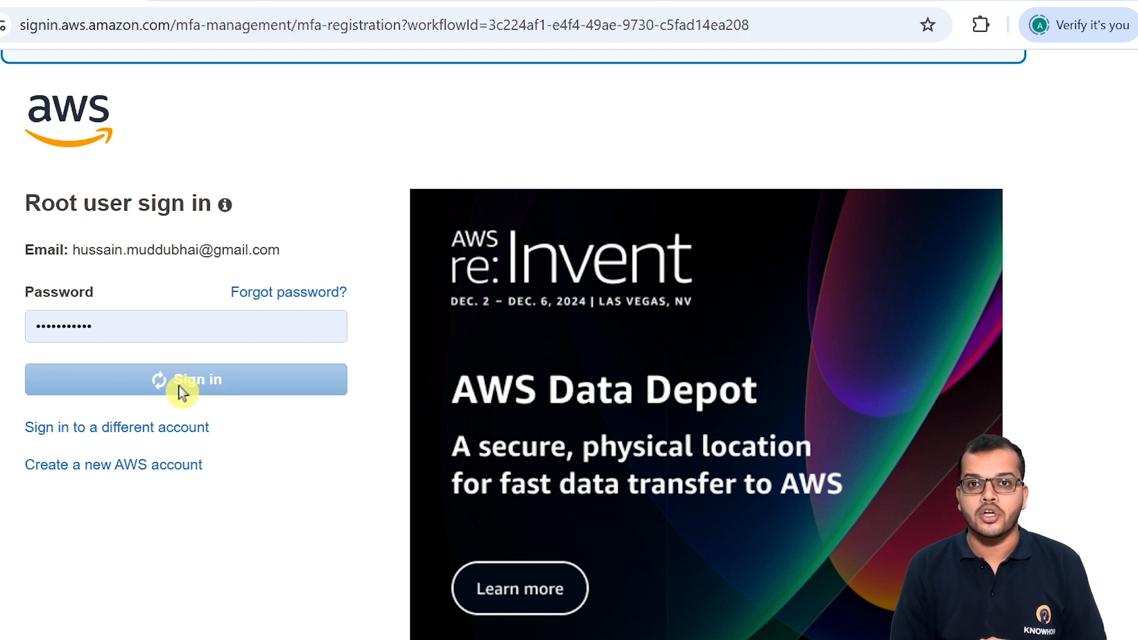
Review the multi-factor authentication options and skip MFA device registration for now
scroll(182, 392, down, 5)
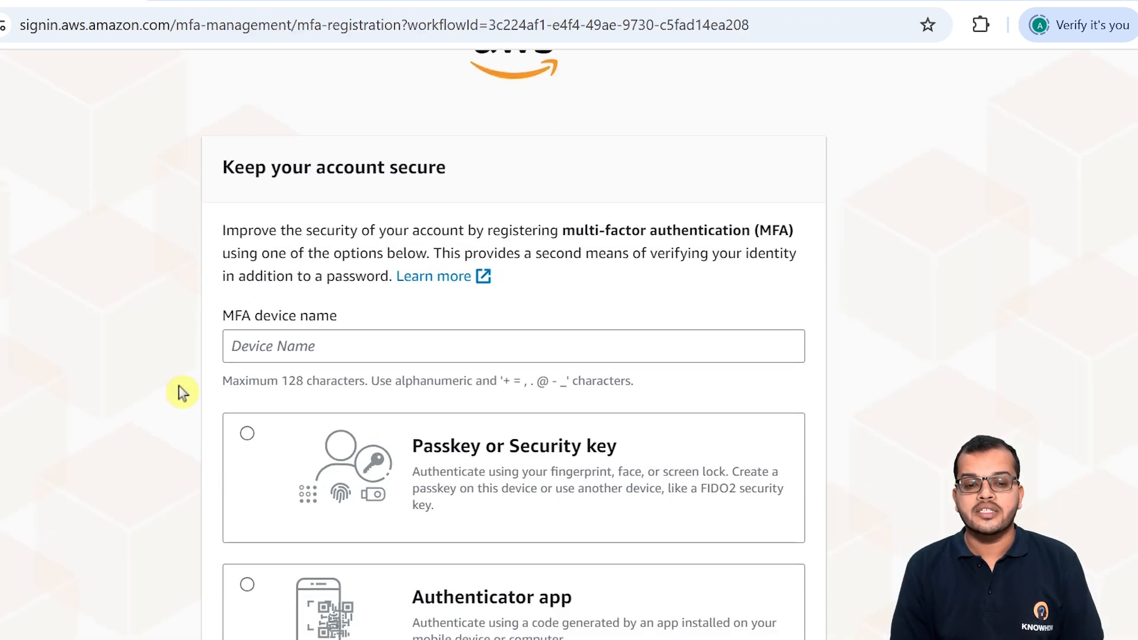
scroll(182, 393, down, 1)
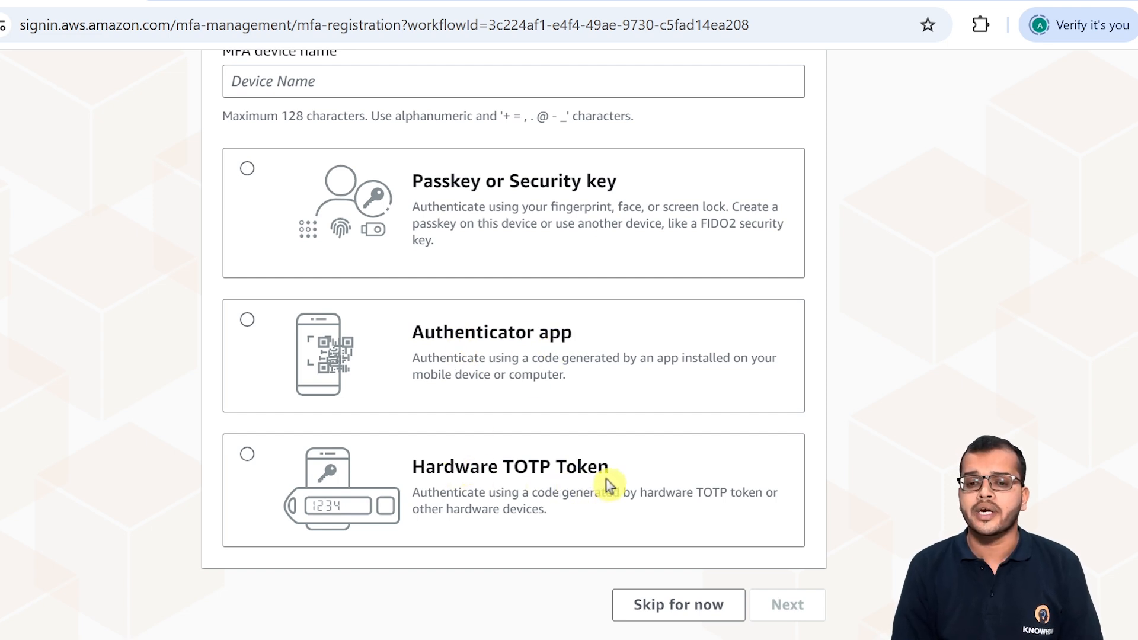
scroll(608, 484, up, 4)
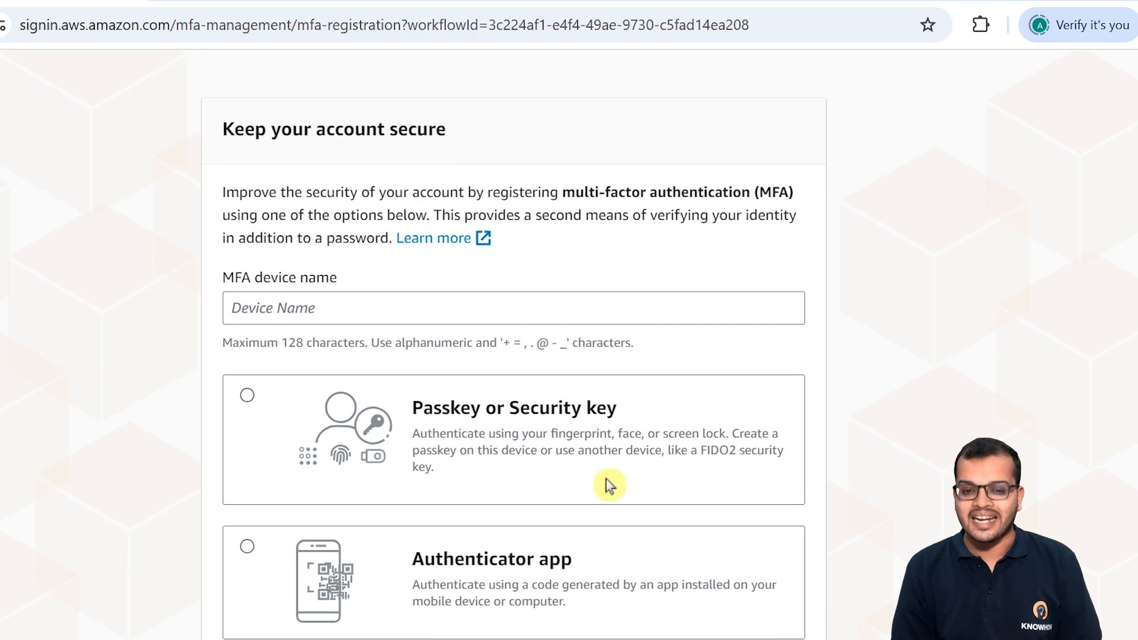
scroll(608, 484, down, 4)
click(673, 602)
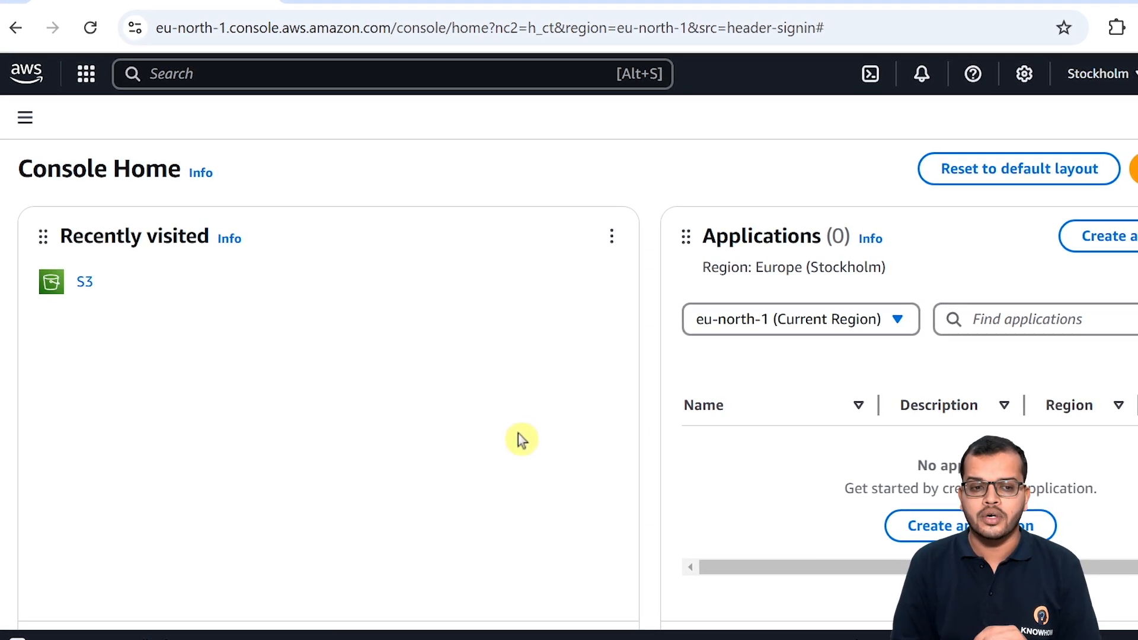
Show the list of all AWS services and open S3 from the Storage category
scroll(517, 436, down, 2)
scroll(521, 437, up, 1)
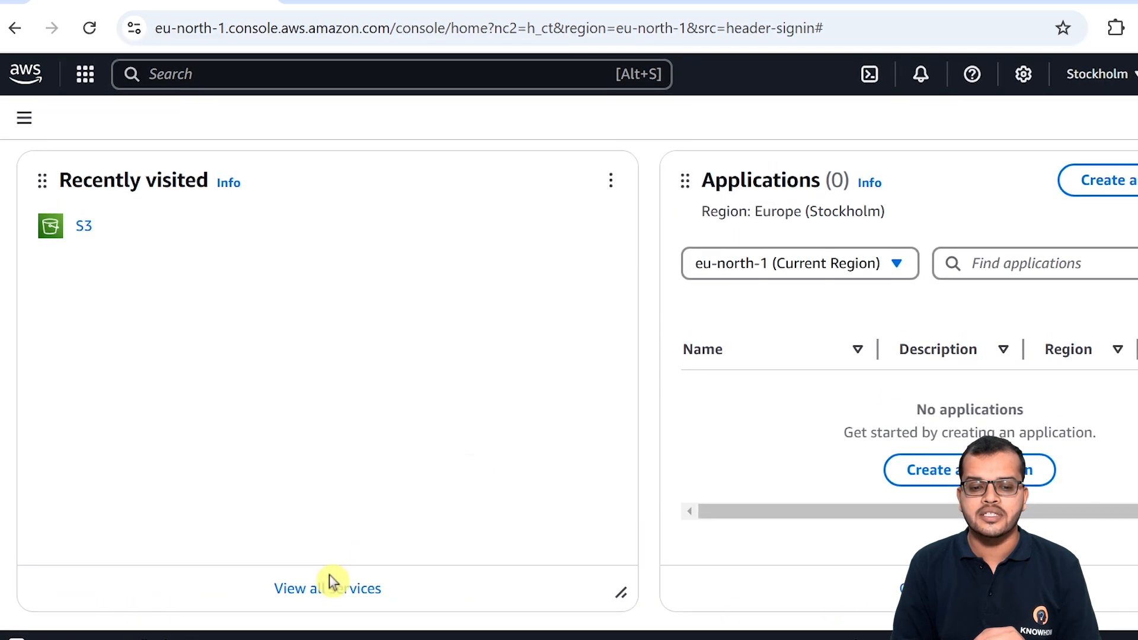
click(328, 589)
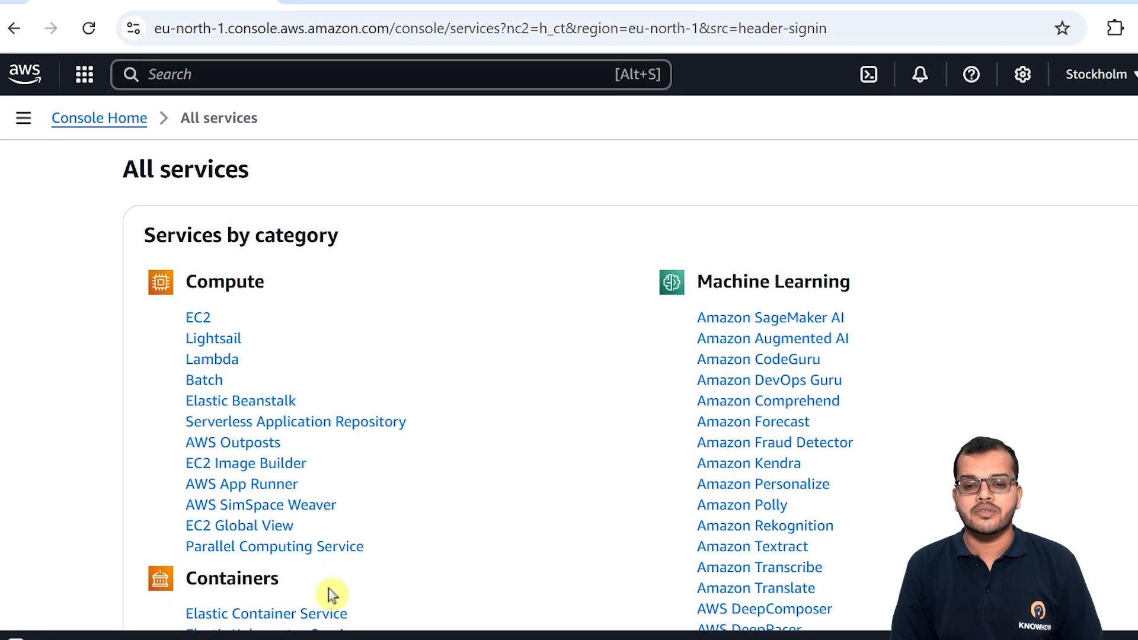
scroll(453, 524, down, 8)
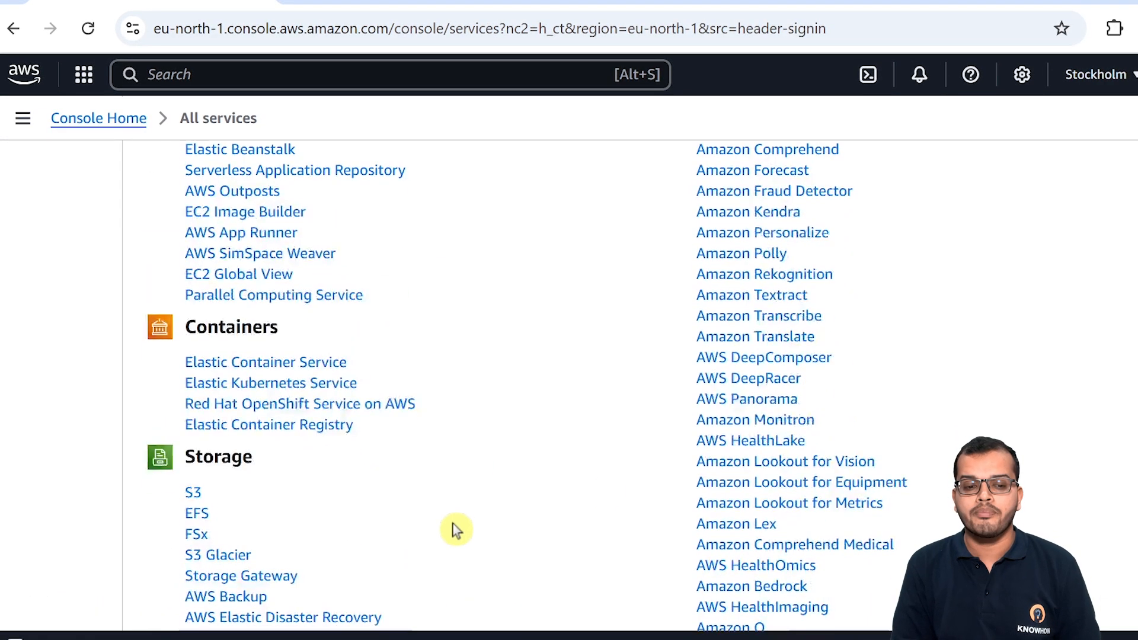
scroll(453, 525, up, 3)
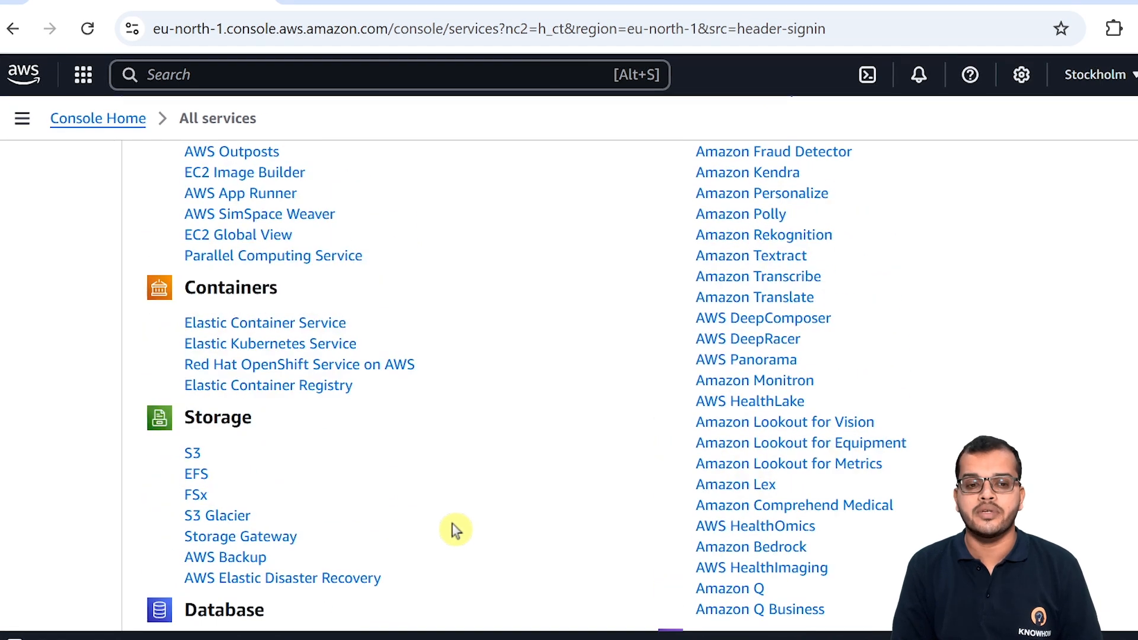
click(190, 455)
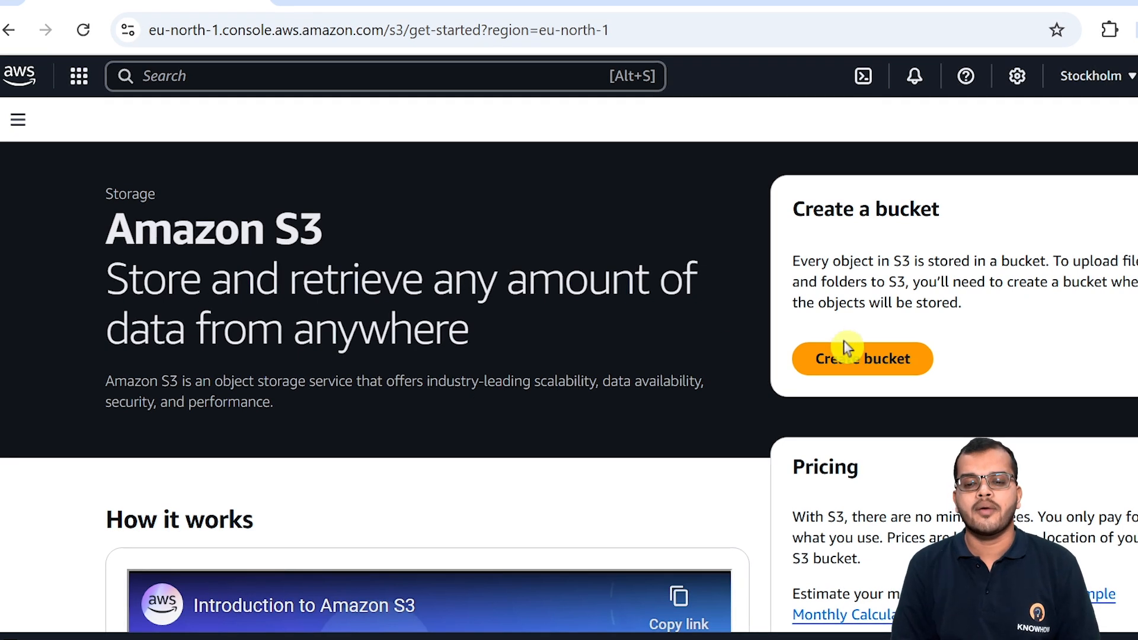
Start creating a general purpose S3 bucket and enter Know How as the bucket name
click(853, 357)
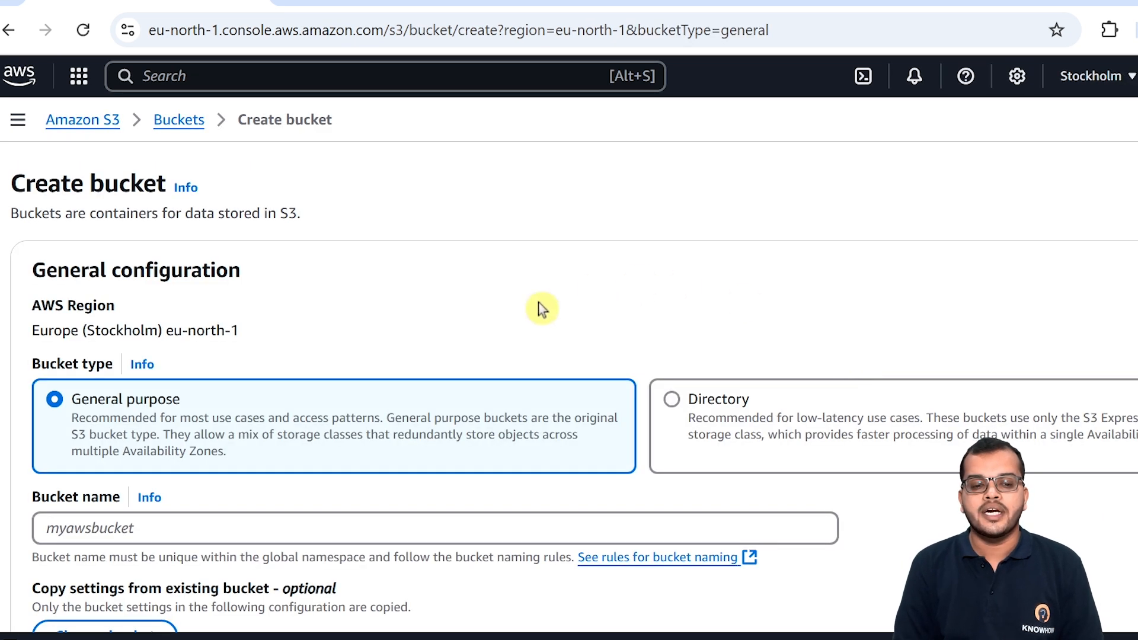
scroll(539, 307, down, 3)
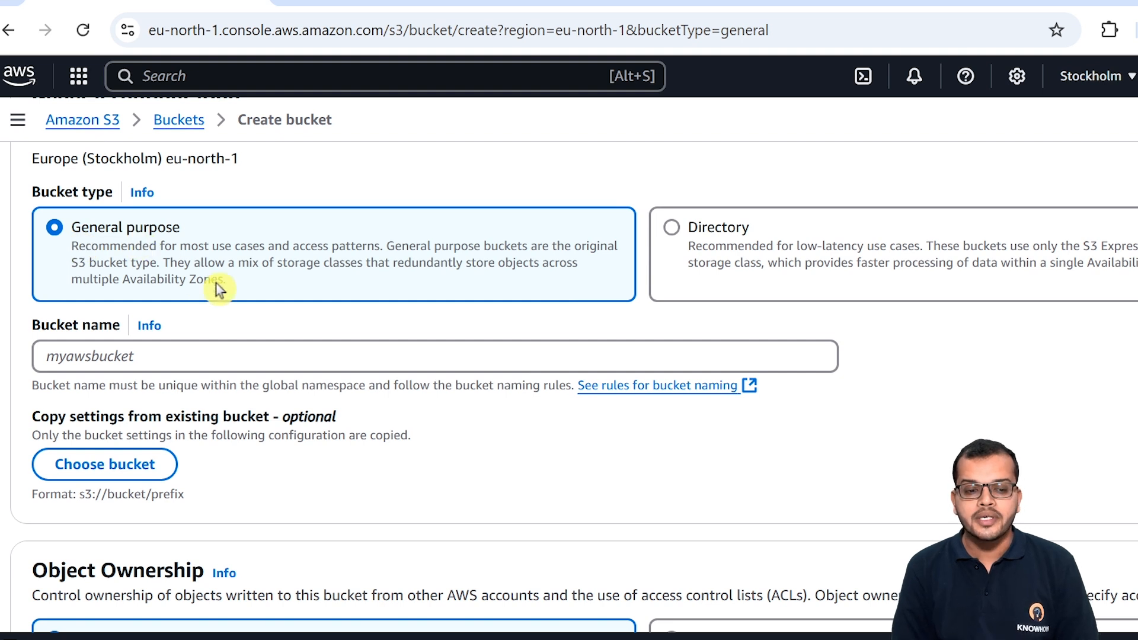
scroll(219, 288, down, 6)
scroll(220, 288, up, 3)
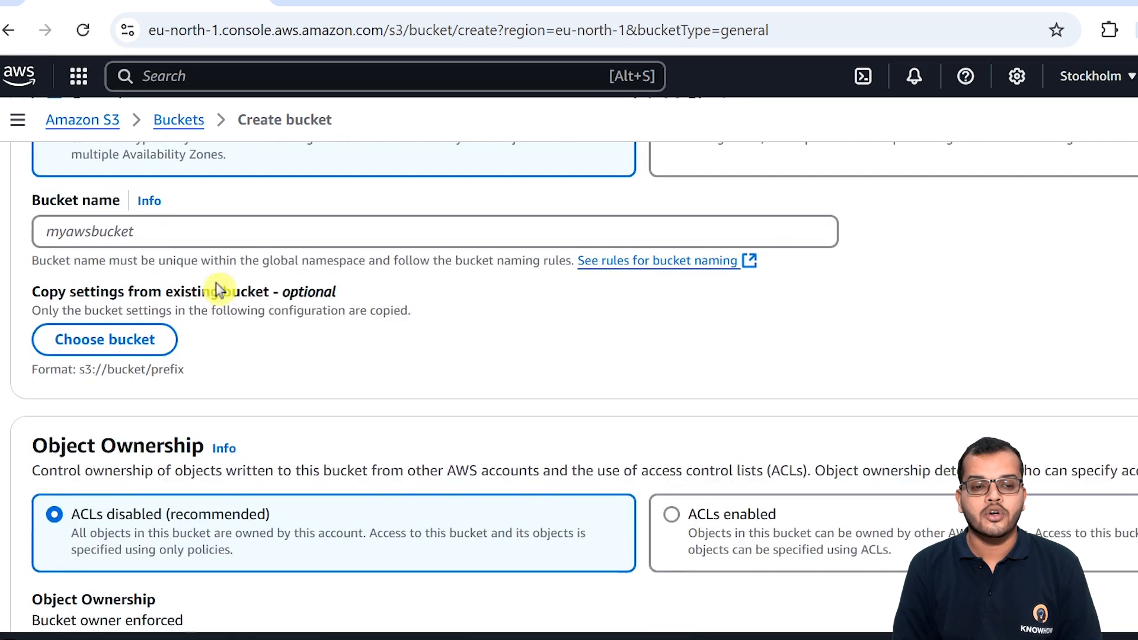
scroll(220, 288, up, 2)
click(220, 269)
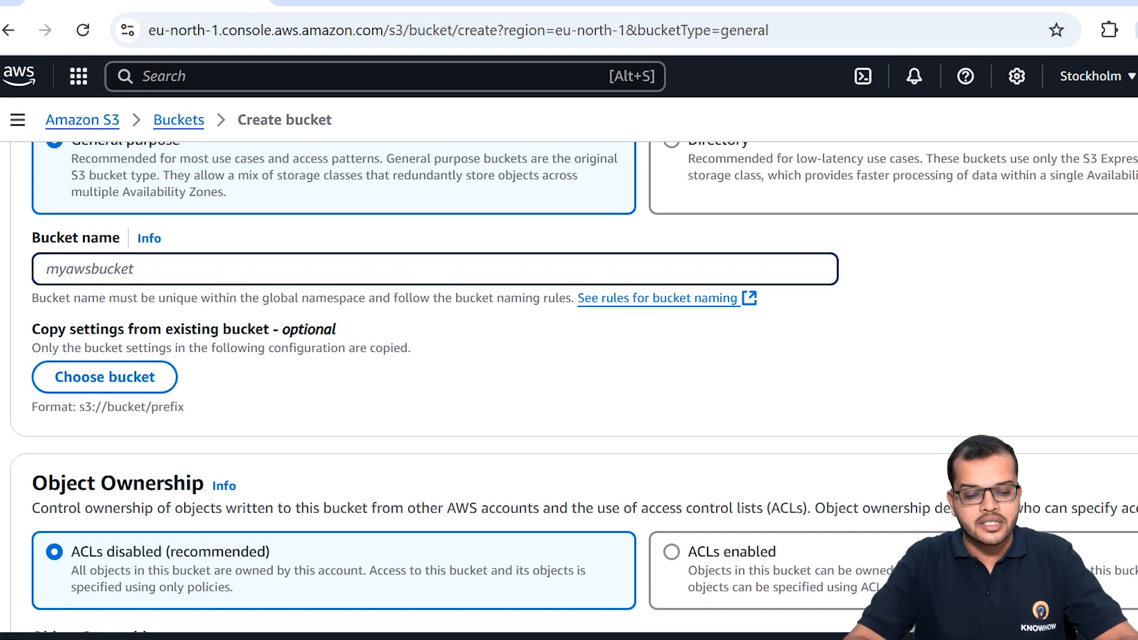
text(Kn)
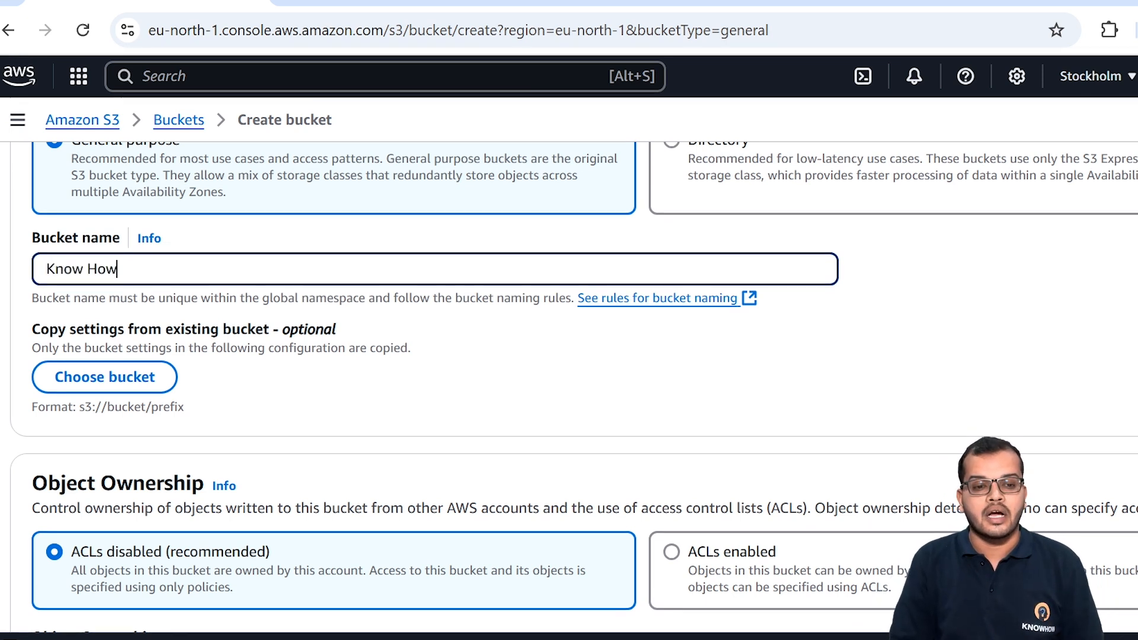
text(ow How)
Review the remaining bucket settings and create the bucket as knhw with the default SSE-S3 encryption and Bucket Key enabled
scroll(193, 277, down, 3)
scroll(193, 276, down, 15)
scroll(193, 277, down, 8)
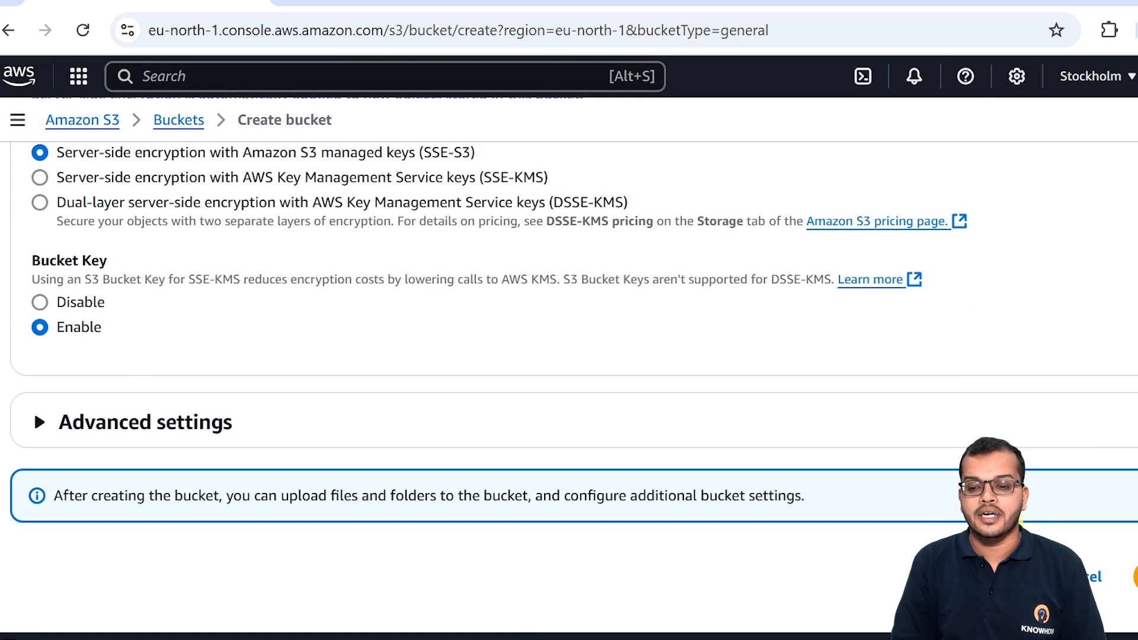
scroll(243, 243, up, 5)
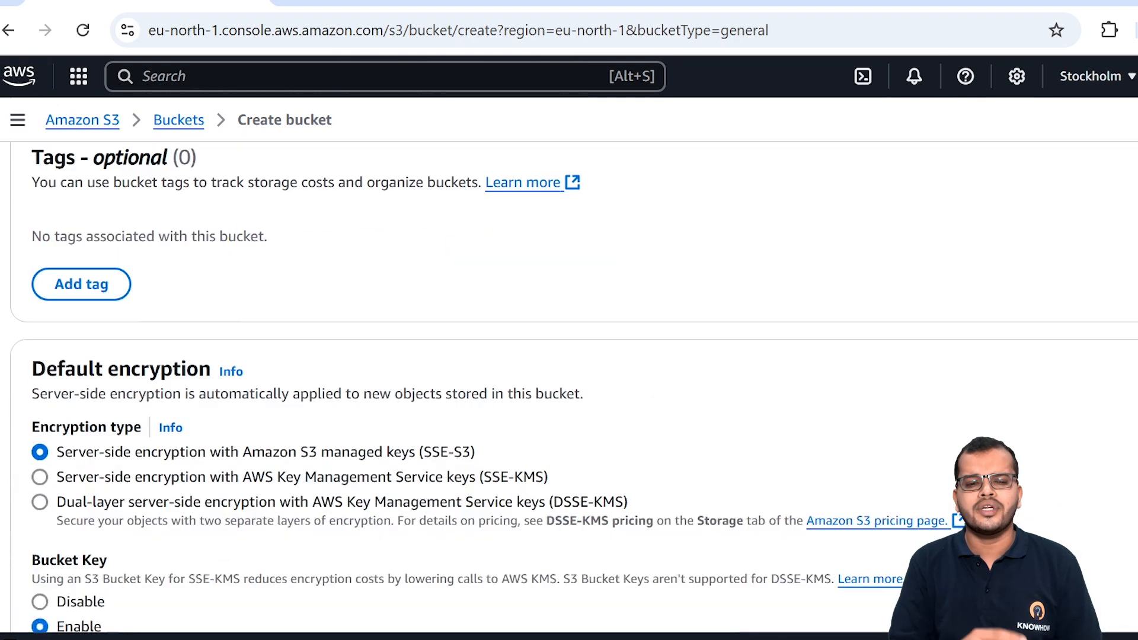
scroll(204, 457, down, 5)
scroll(204, 456, up, 4)
scroll(204, 456, down, 4)
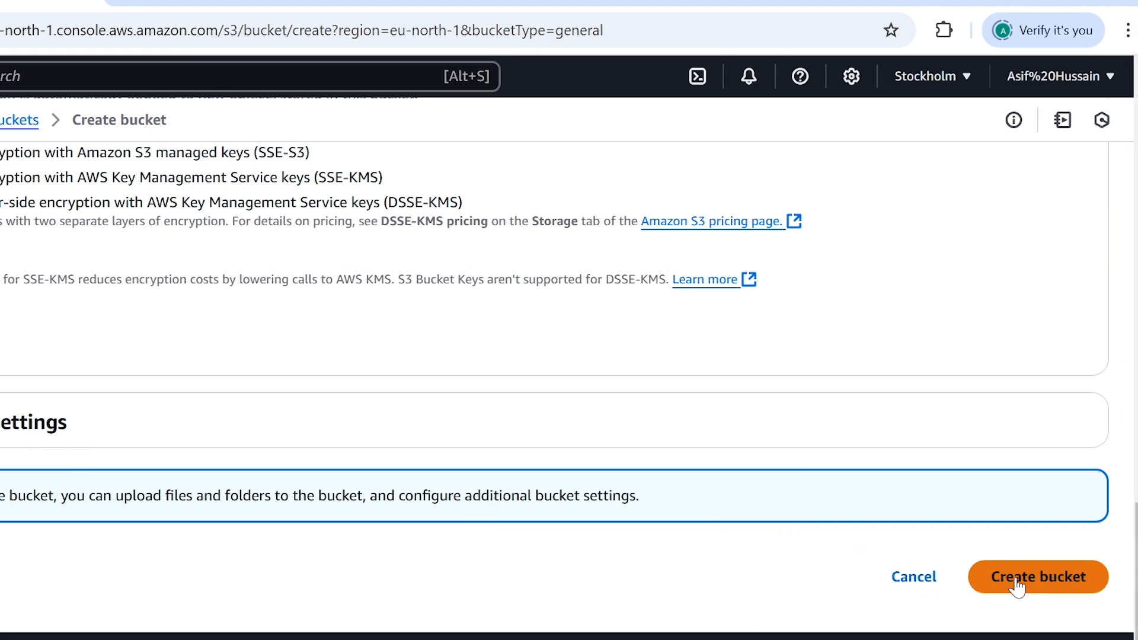
click(1057, 586)
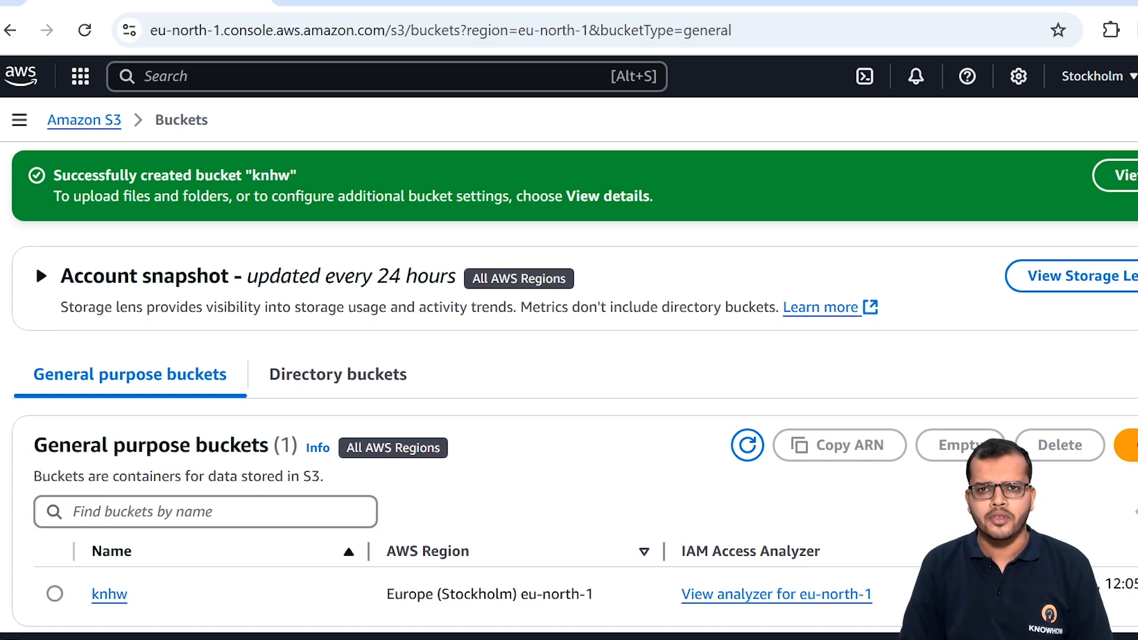
Open the knhw bucket and create a folder named powerbi in it without specifying an encryption key
scroll(569, 423, down, 1)
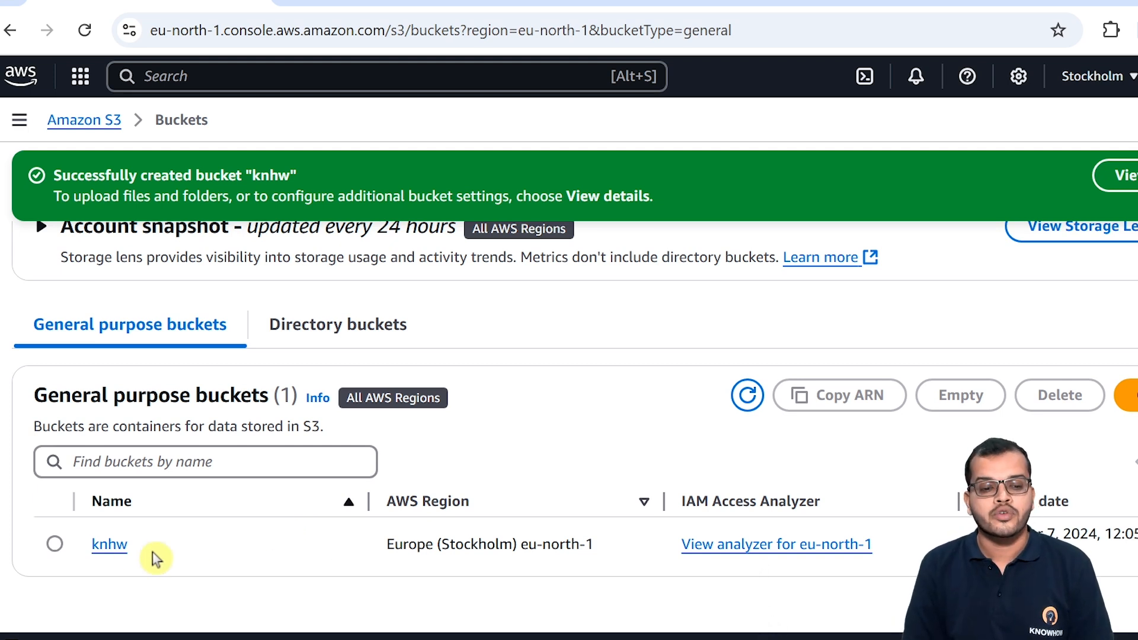
click(108, 548)
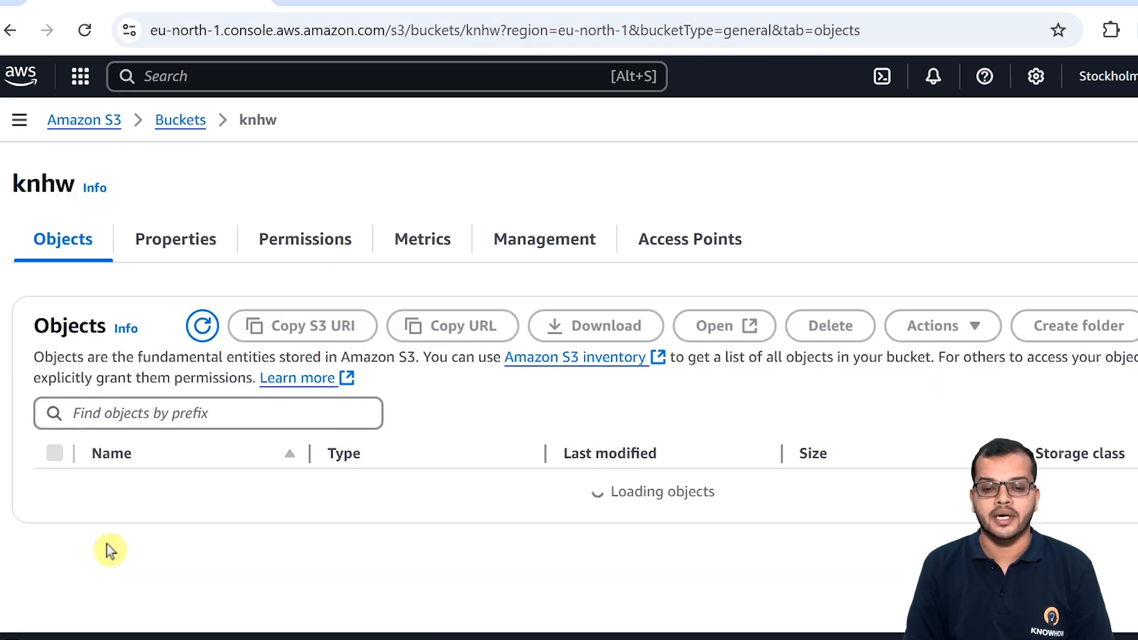
scroll(497, 525, down, 1)
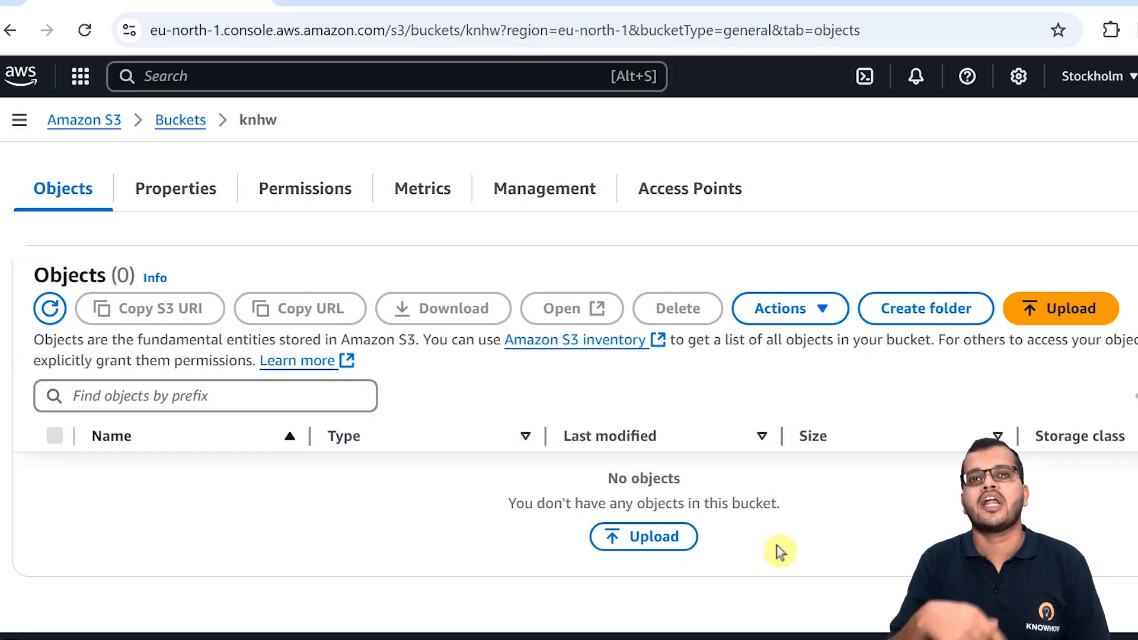
click(963, 320)
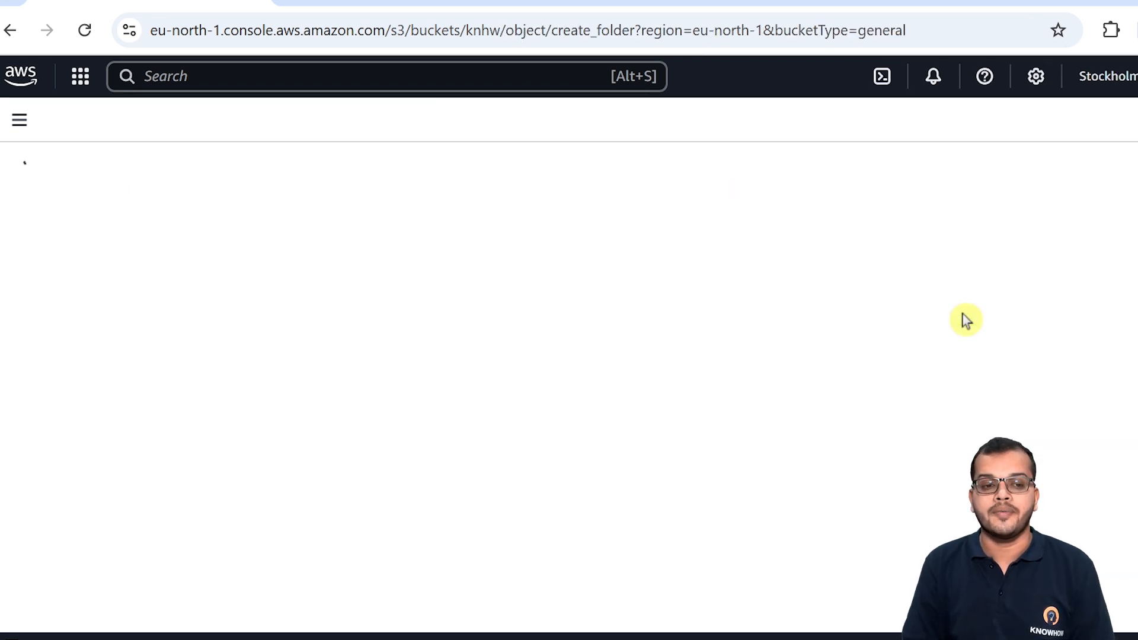
scroll(406, 424, down, 2)
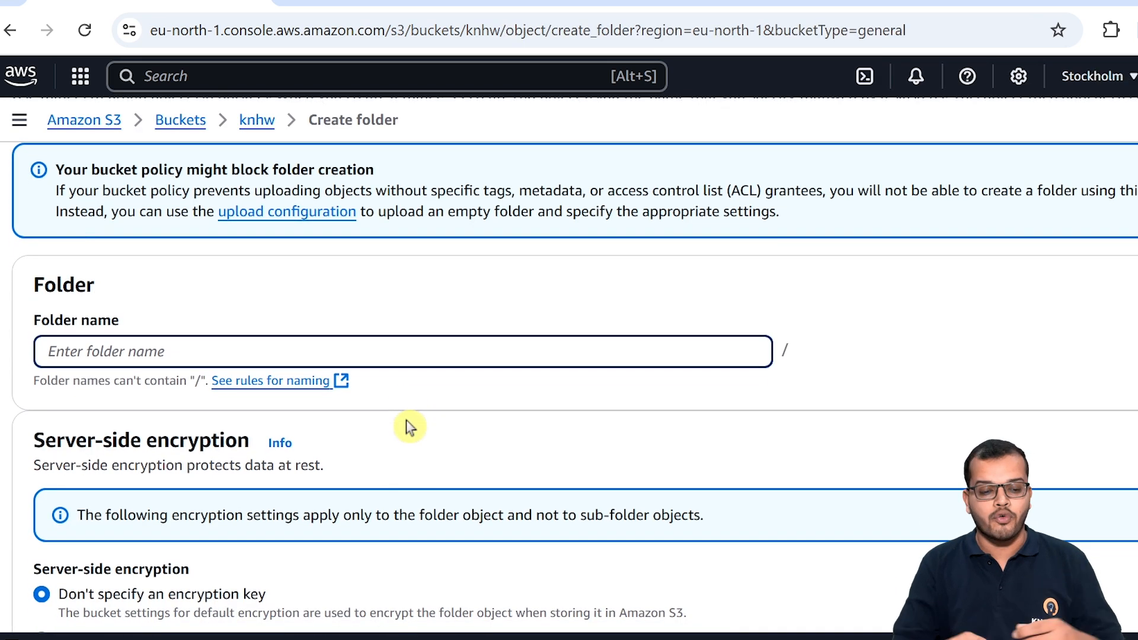
text(powerbi)
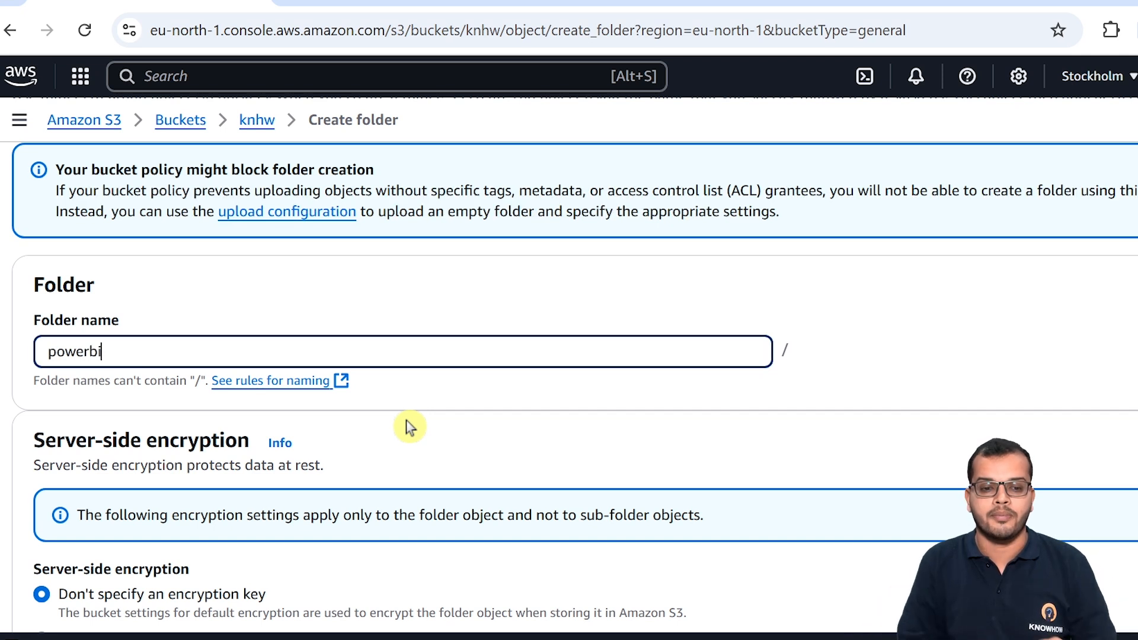
scroll(407, 421, down, 4)
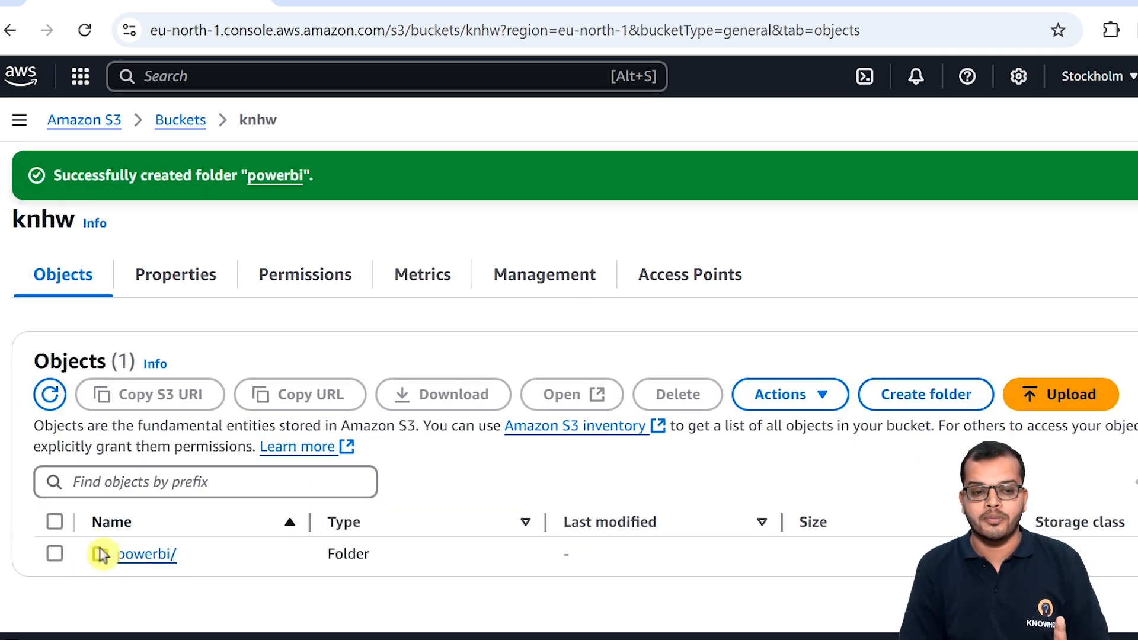
Create a second folder named snowflake in the knhw bucket, keeping the default encryption setting
click(927, 393)
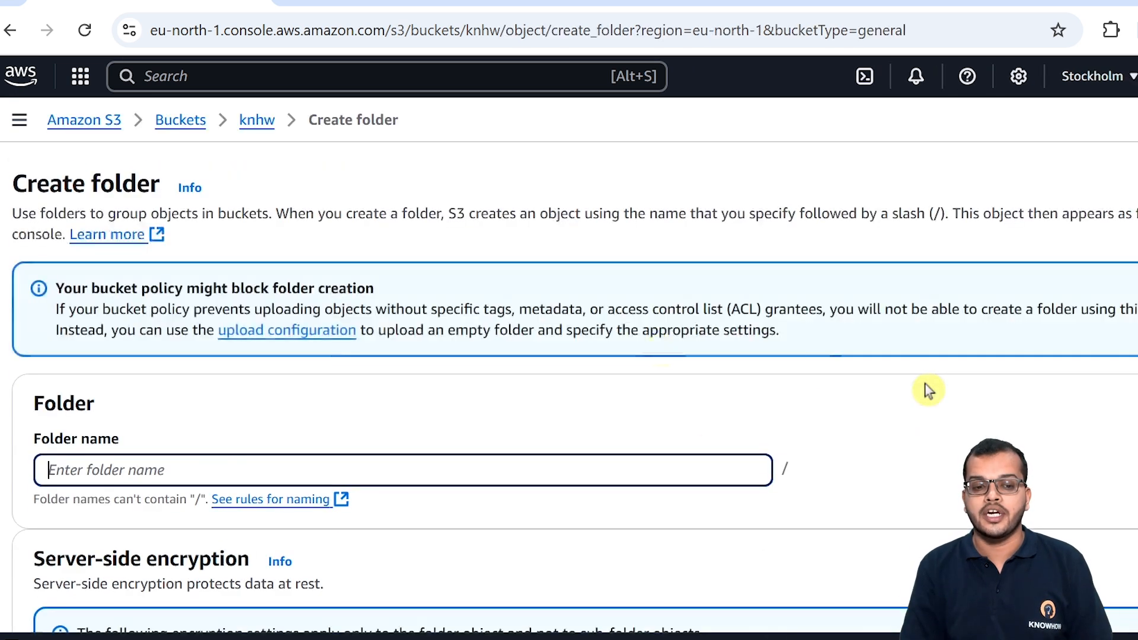
text(snowflake)
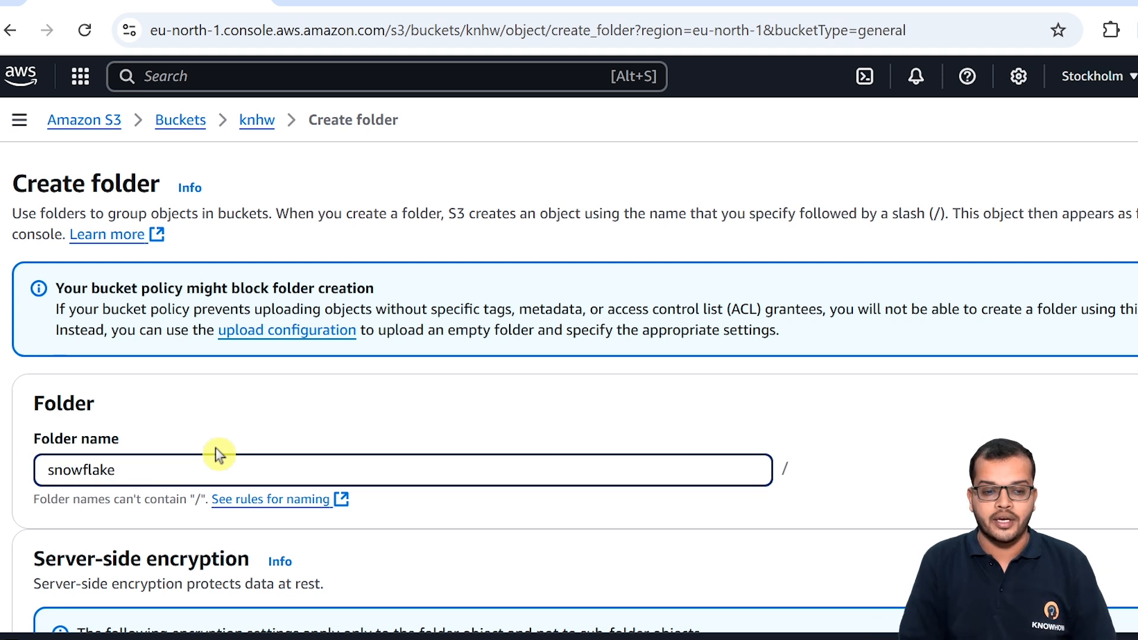
scroll(218, 455, down, 5)
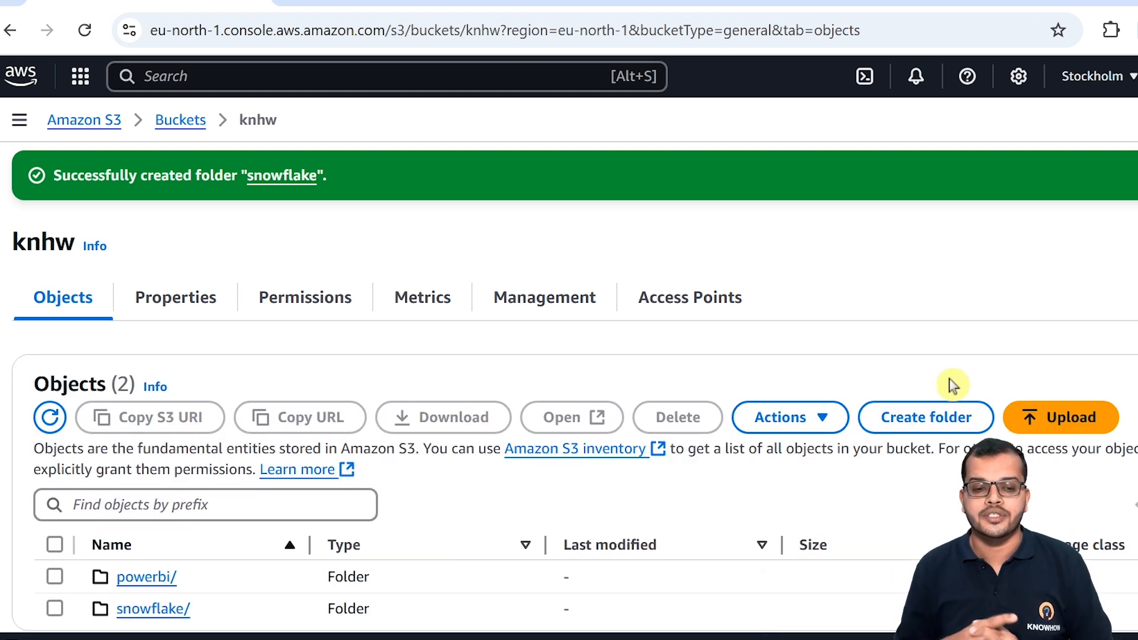
scroll(952, 386, down, 1)
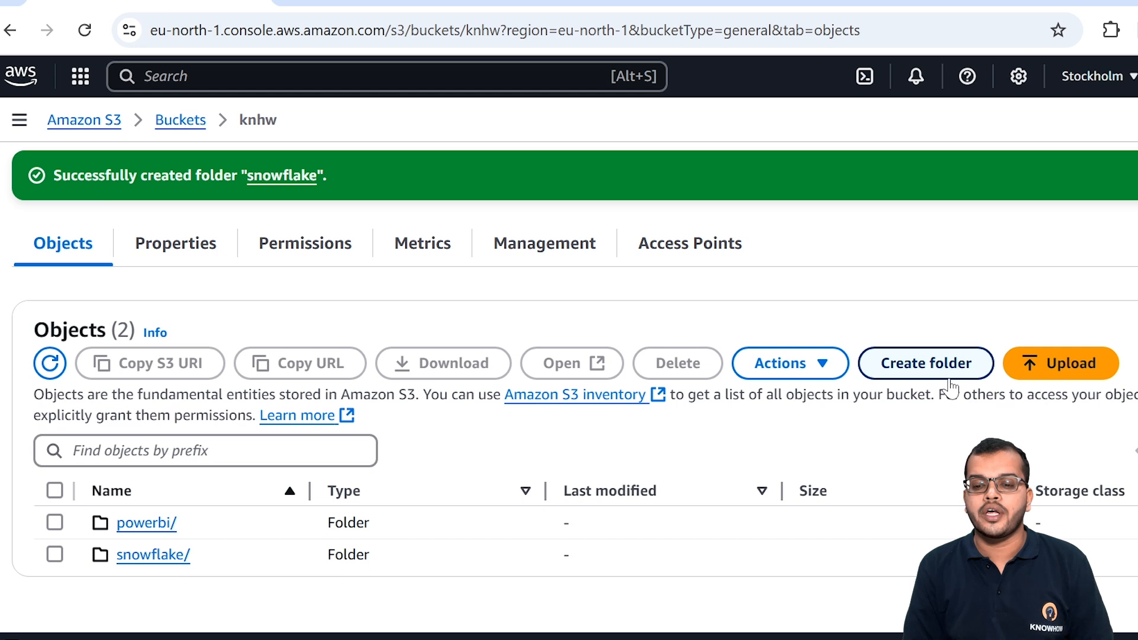
Open the powerbi folder, start an upload into it and review the upload page's destination and settings
click(130, 525)
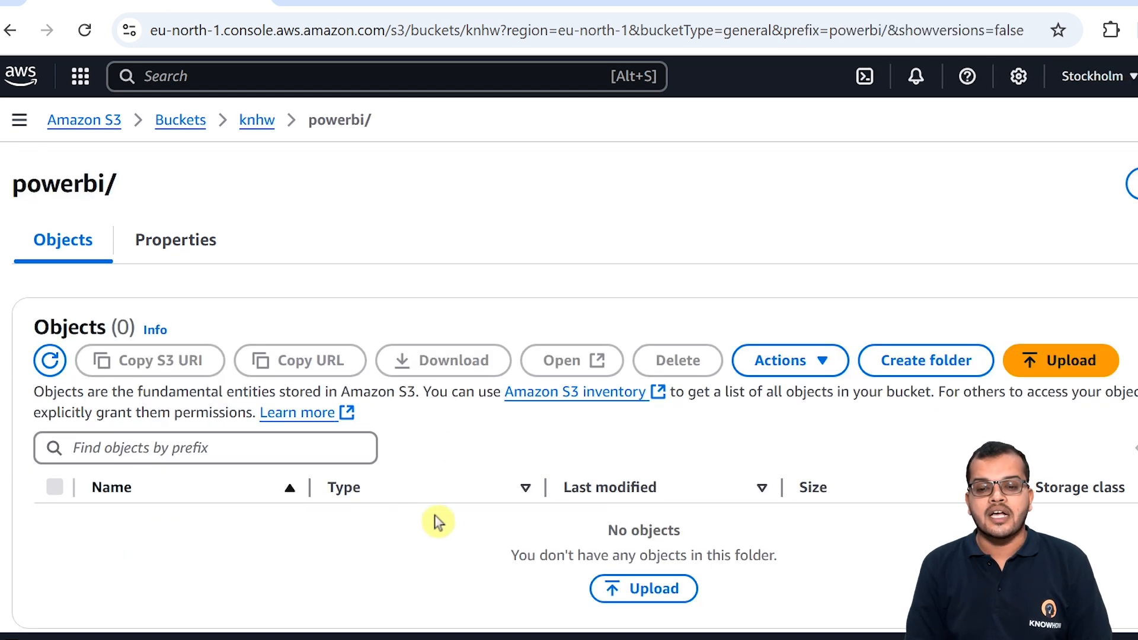
scroll(435, 515, down, 1)
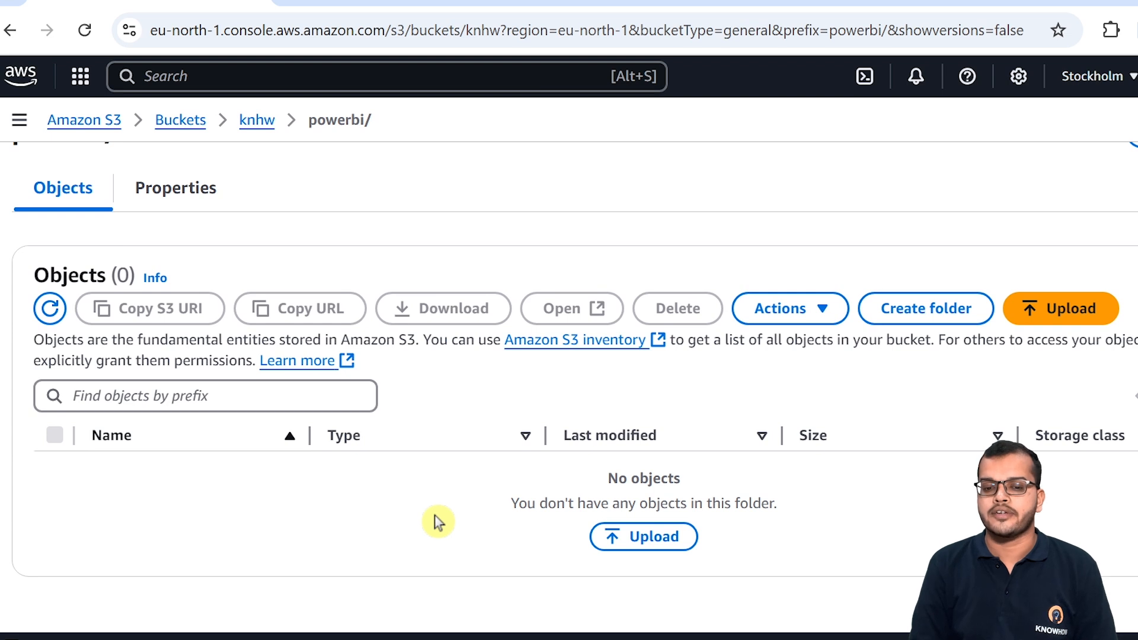
click(658, 543)
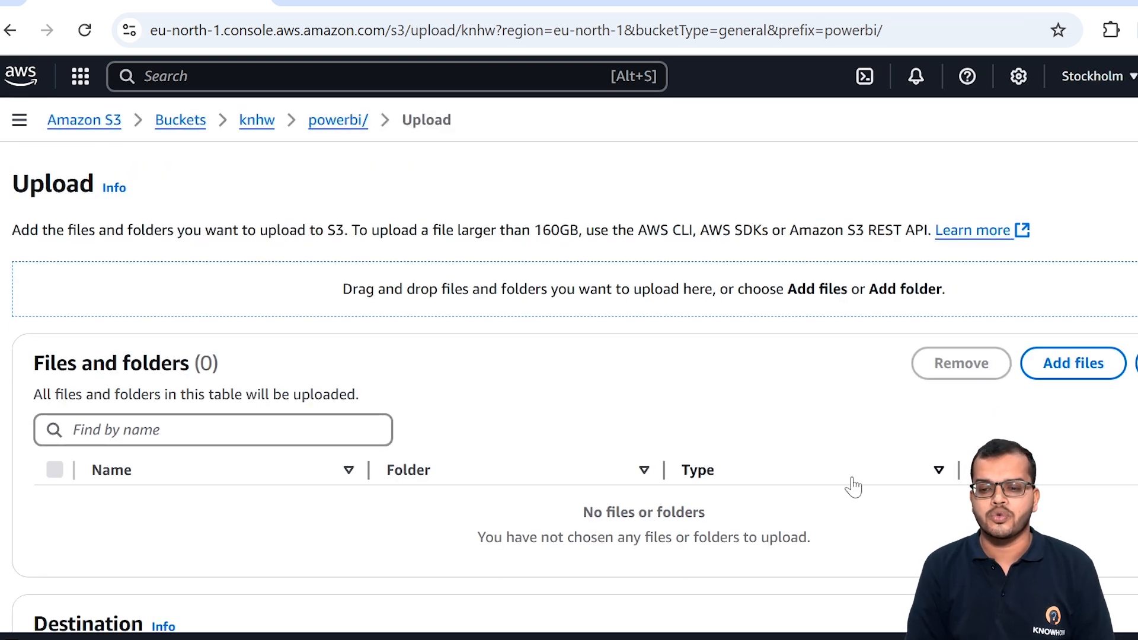
scroll(854, 487, down, 3)
scroll(853, 487, up, 1)
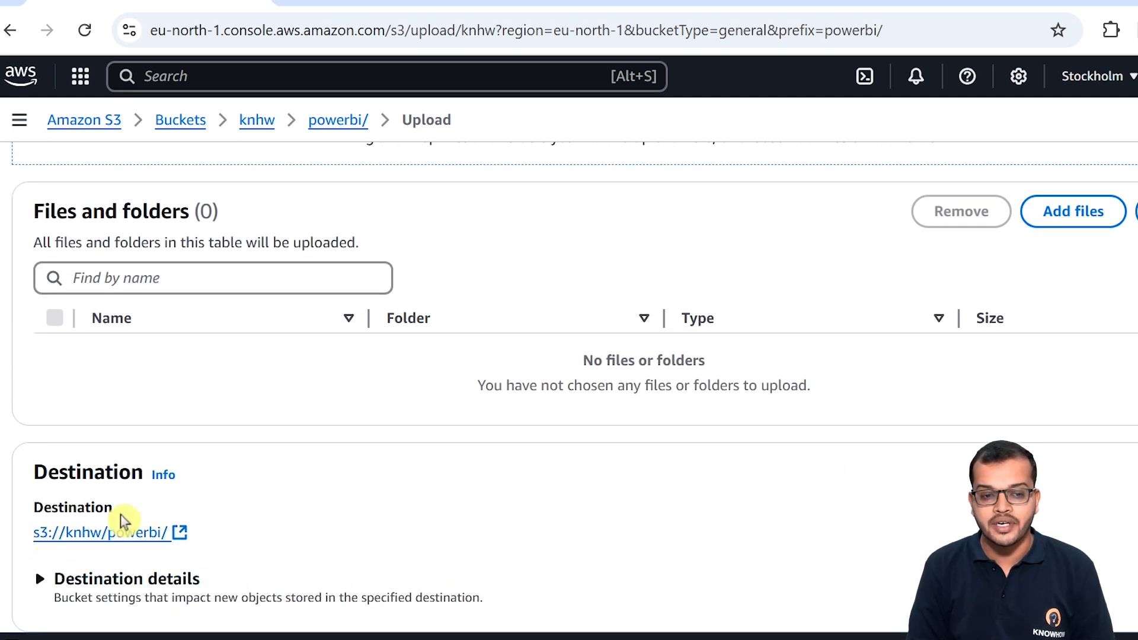
scroll(571, 472, down, 3)
scroll(571, 473, up, 1)
scroll(571, 472, up, 2)
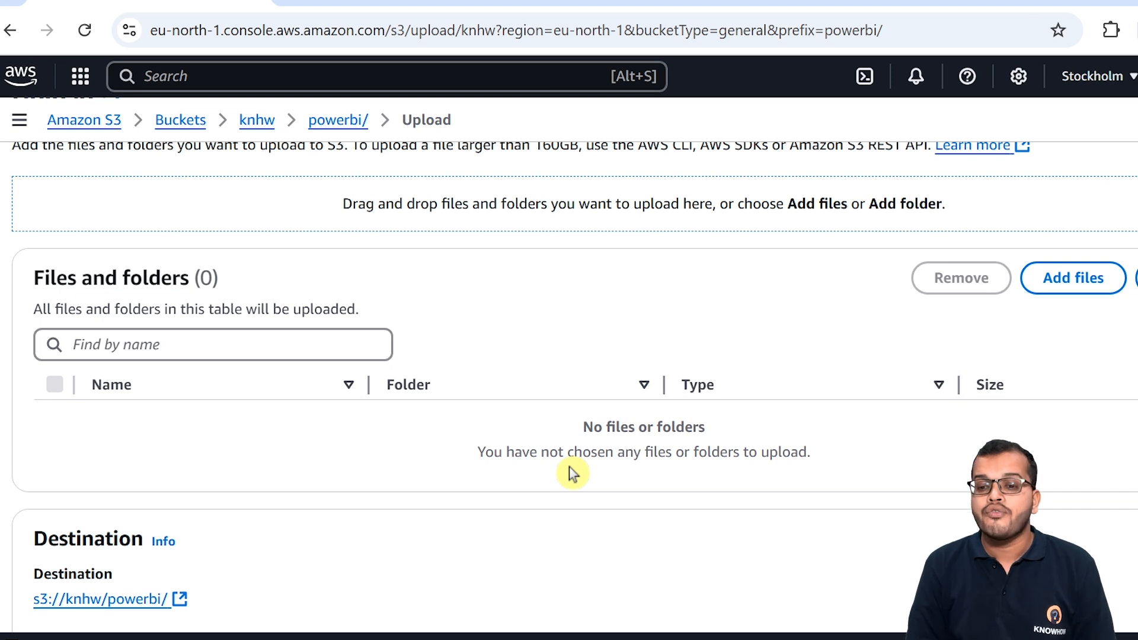
Add the Power BI file Dynamic RLS from the Downloads folder to the upload list
click(1079, 289)
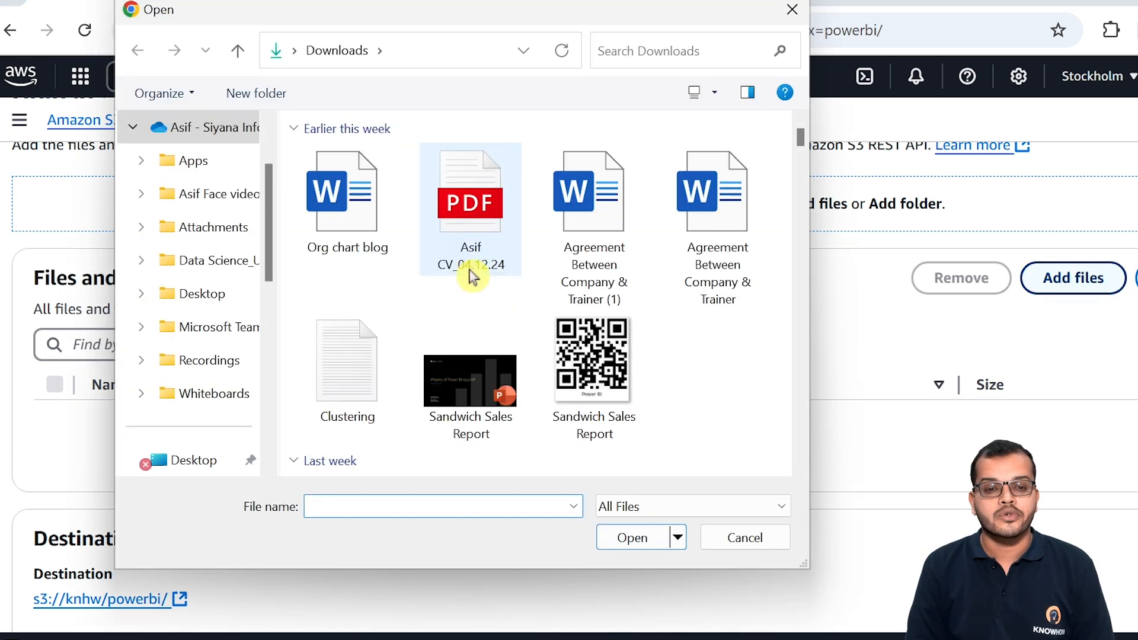
scroll(436, 343, down, 5)
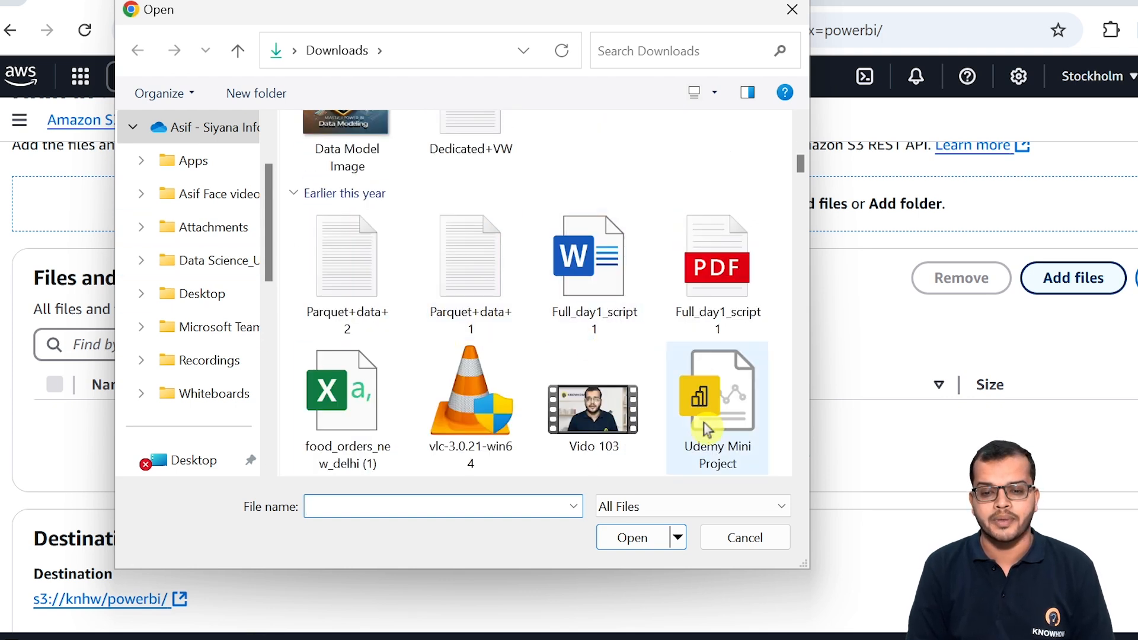
scroll(711, 425, down, 3)
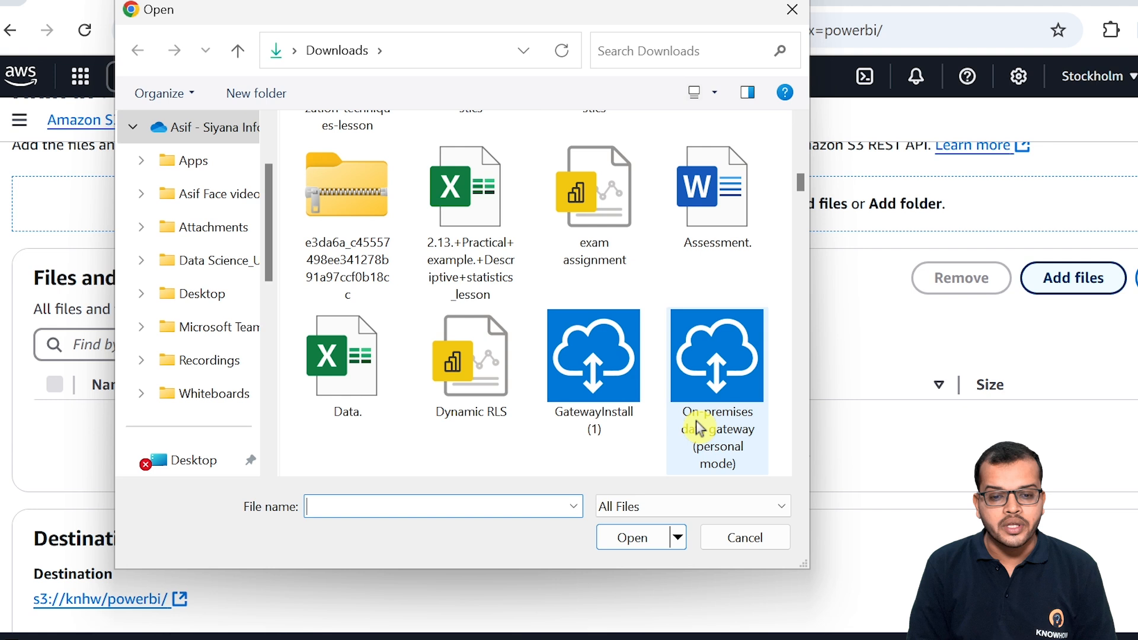
click(470, 370)
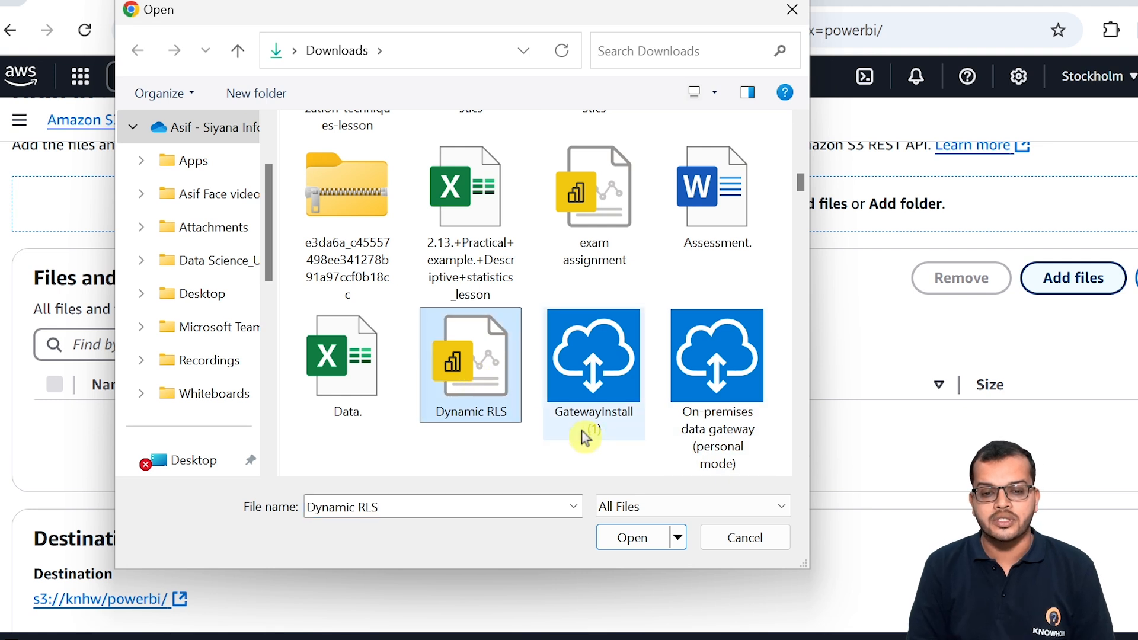
click(640, 539)
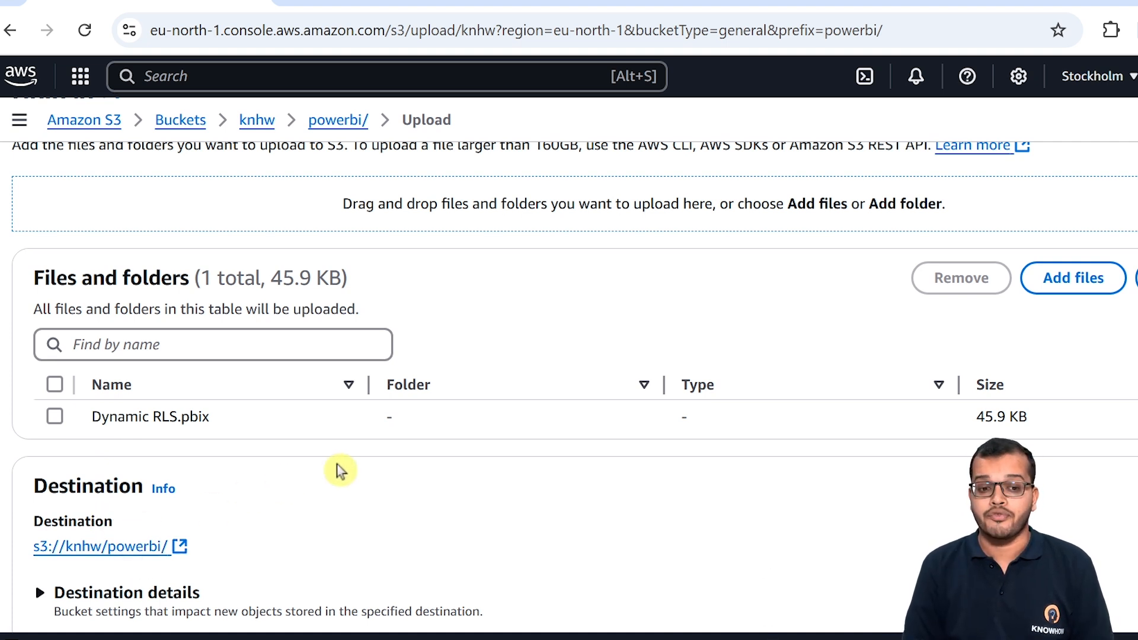
Upload Dynamic RLS.pbix to the powerbi folder, review the upload status summary and close it
scroll(341, 471, down, 4)
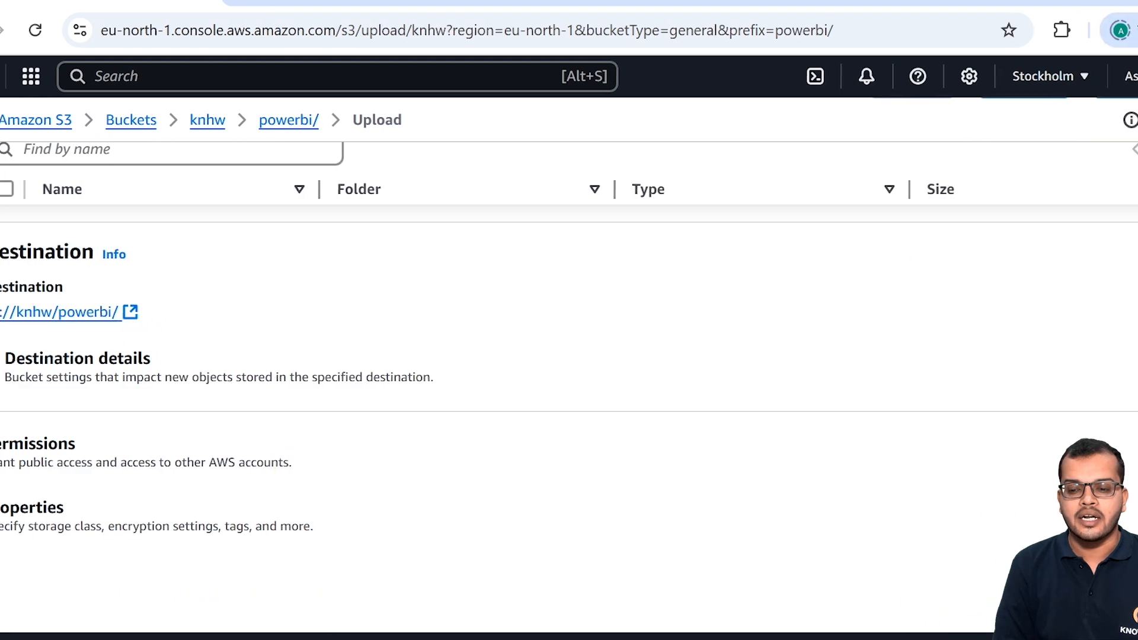
click(1135, 579)
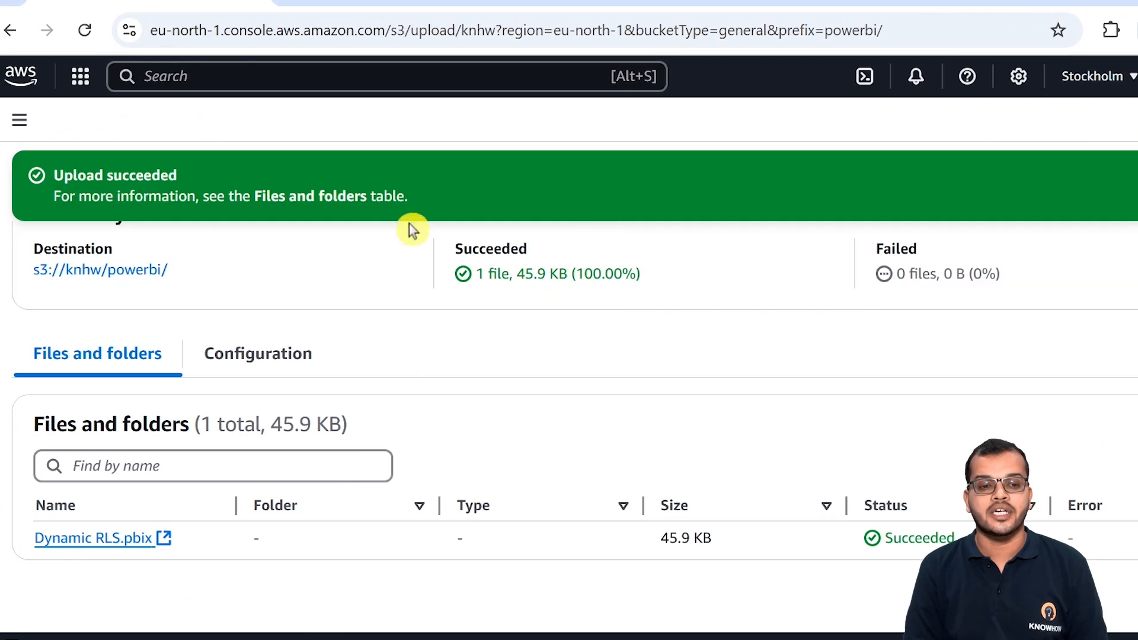
scroll(477, 366, up, 3)
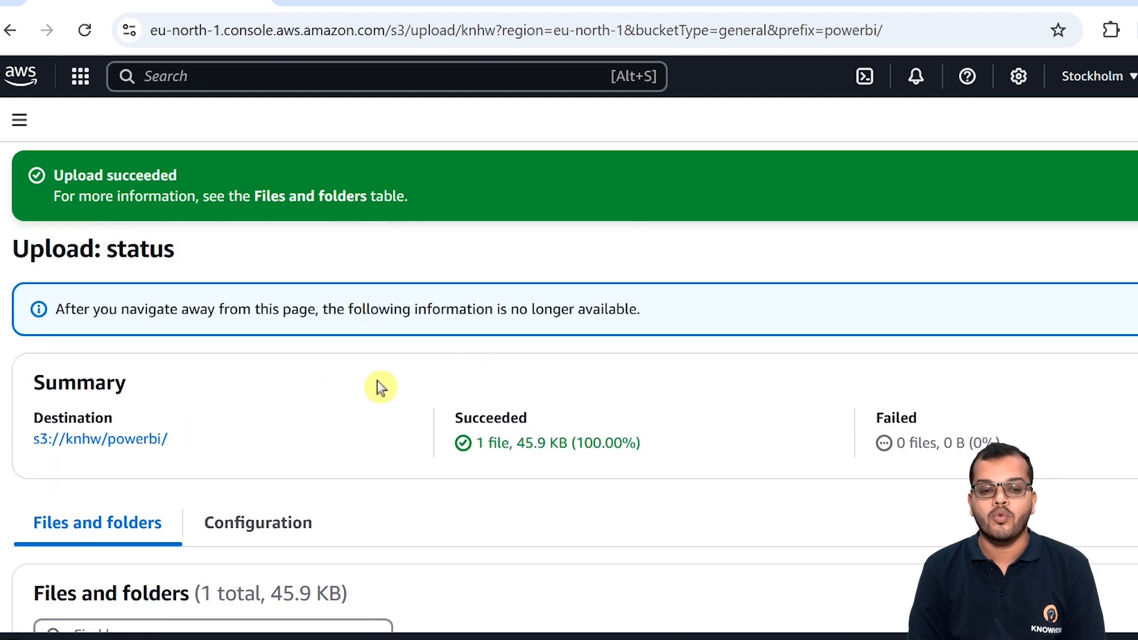
scroll(477, 379, down, 2)
scroll(477, 380, up, 2)
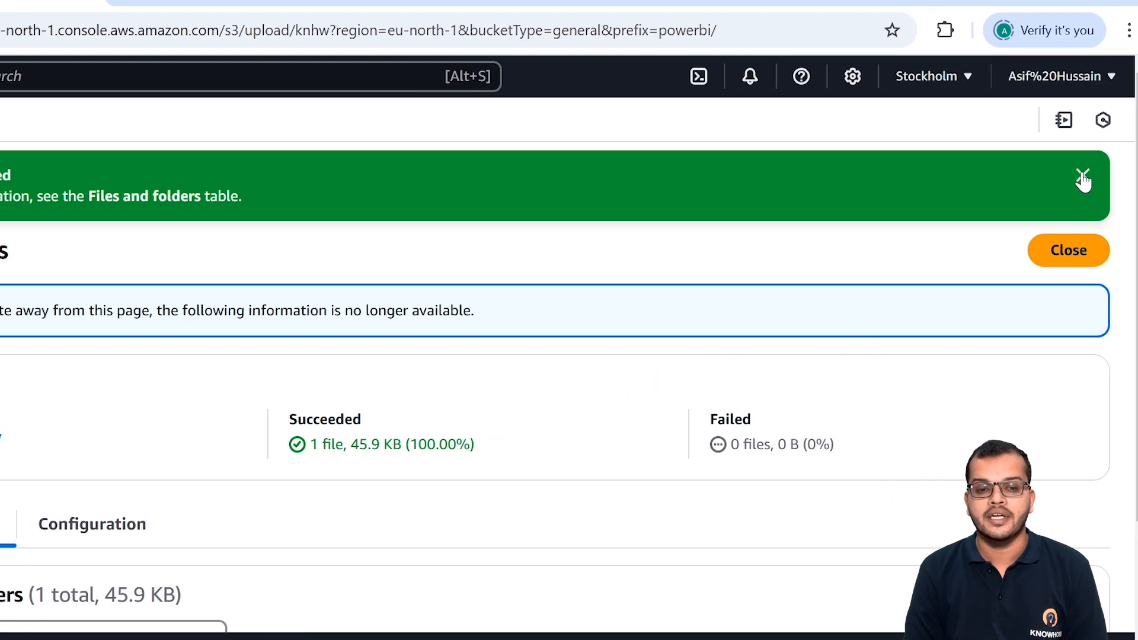
click(1082, 178)
scroll(845, 497, down, 2)
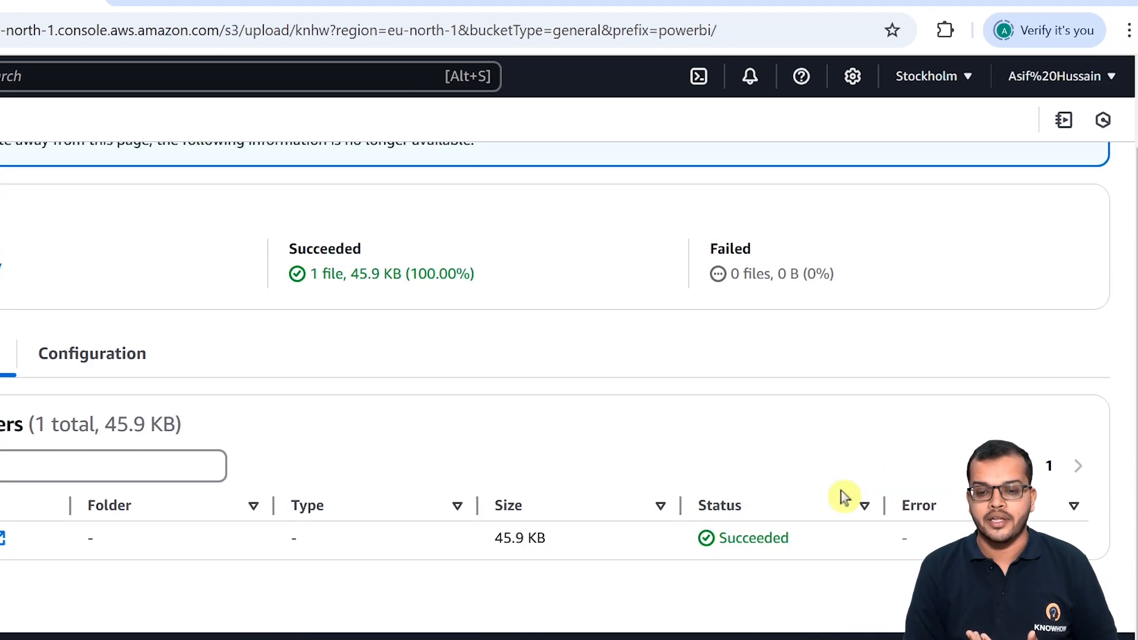
scroll(844, 497, up, 2)
click(1068, 174)
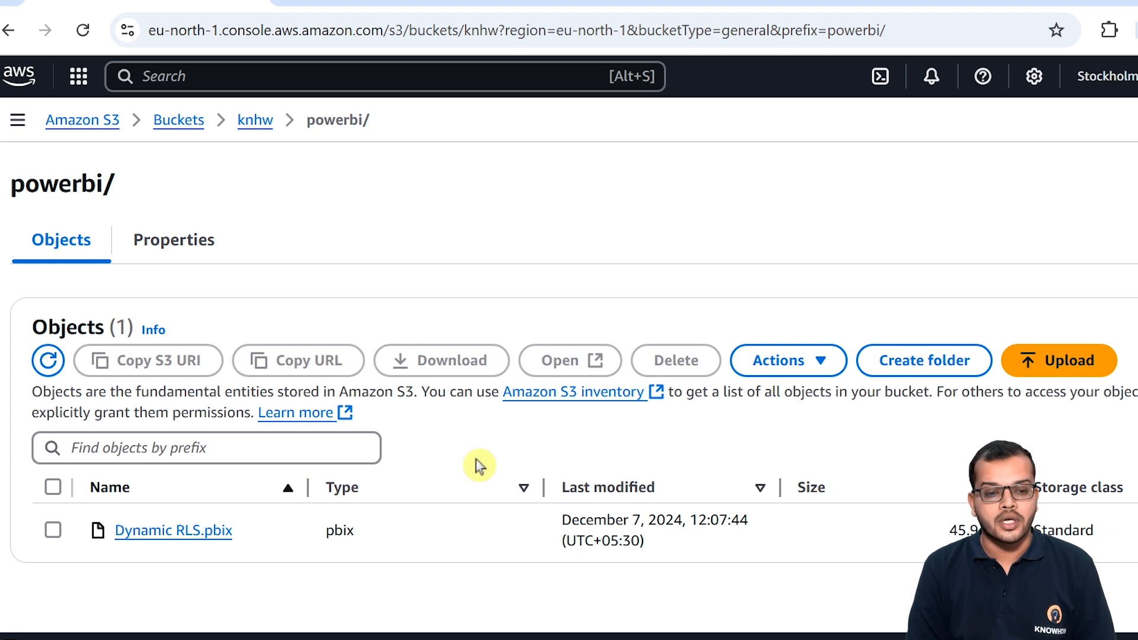
Start another upload into the powerbi folder and look over the empty upload page
click(1072, 367)
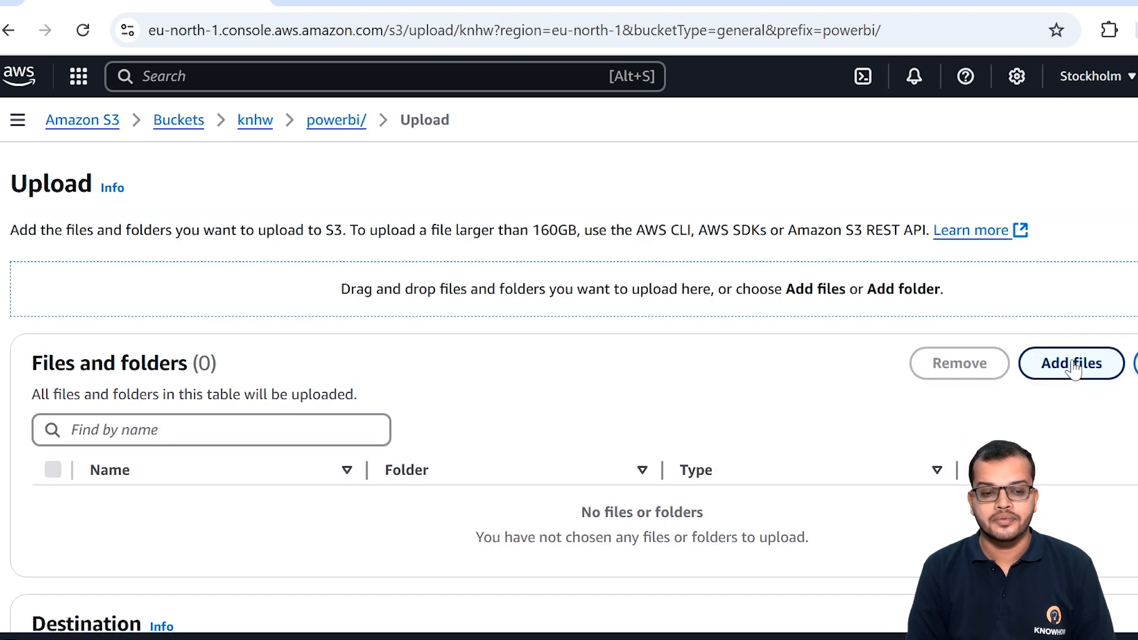
scroll(622, 452, down, 3)
scroll(619, 451, up, 2)
scroll(623, 449, down, 2)
scroll(651, 448, up, 3)
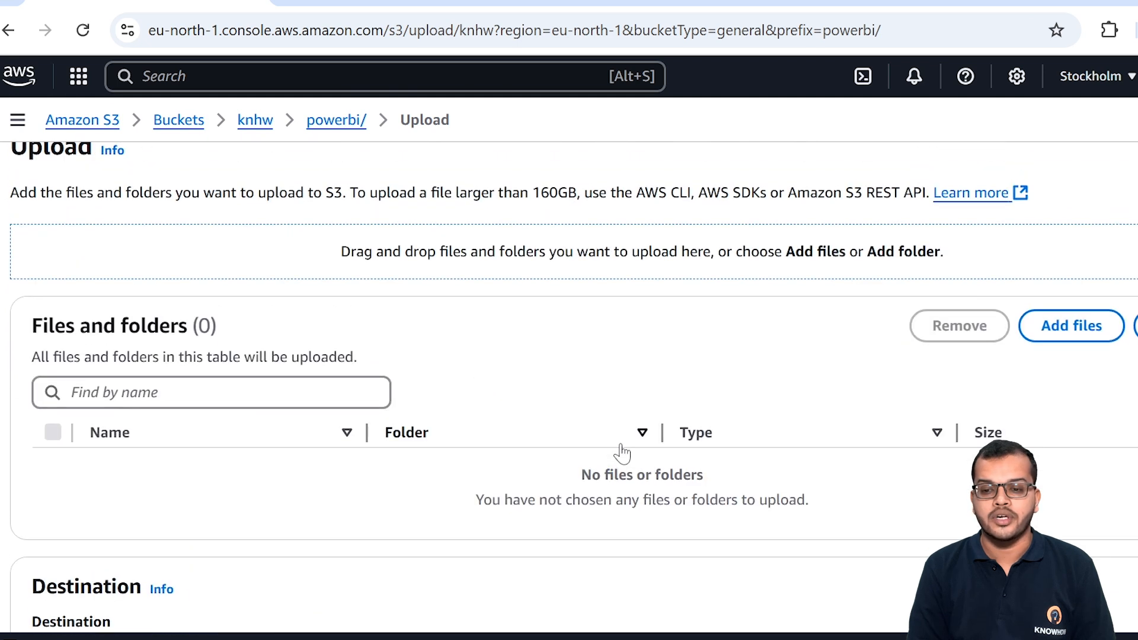
Add the Sample - Superstore workbook to the upload list from Datasets in Documents > Power BI Training > Power BI Training - Hyd
click(1087, 327)
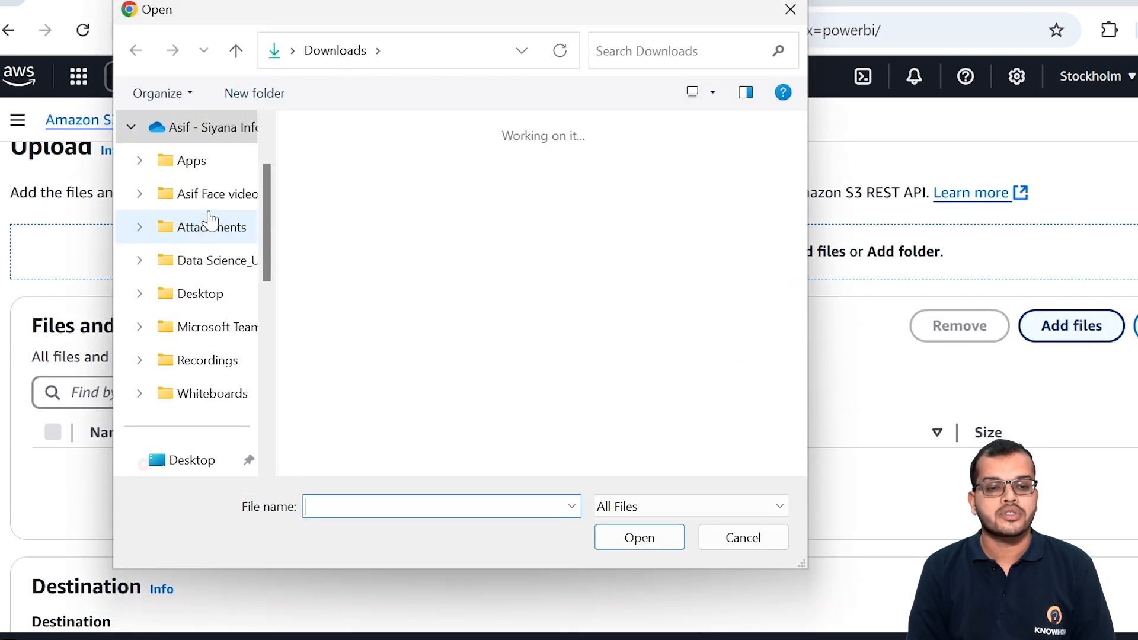
scroll(201, 419, down, 2)
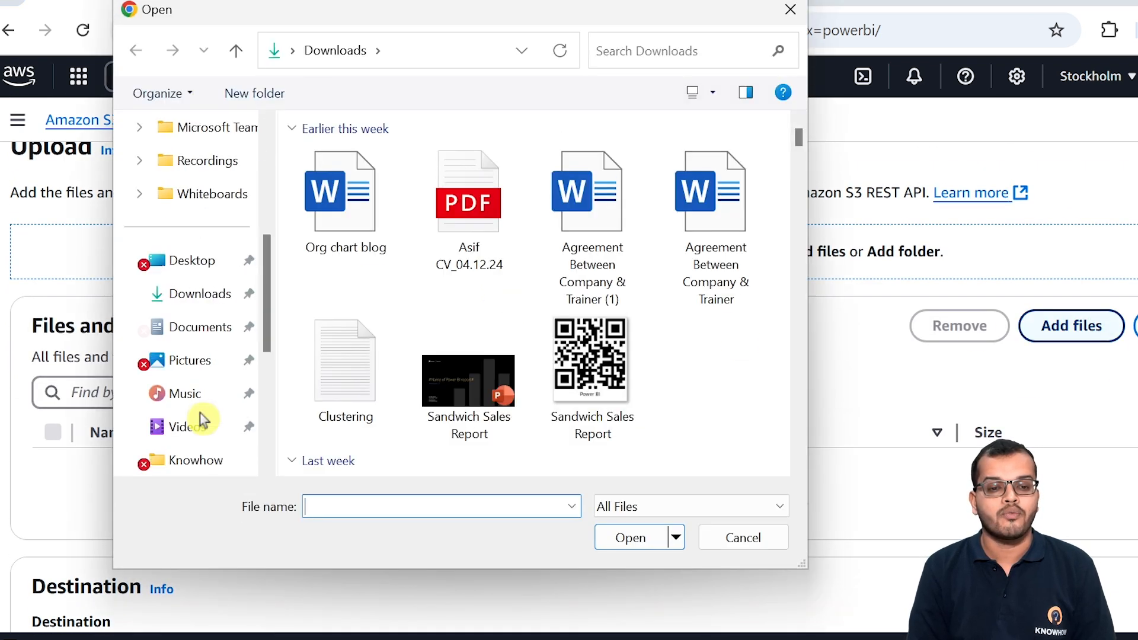
click(189, 334)
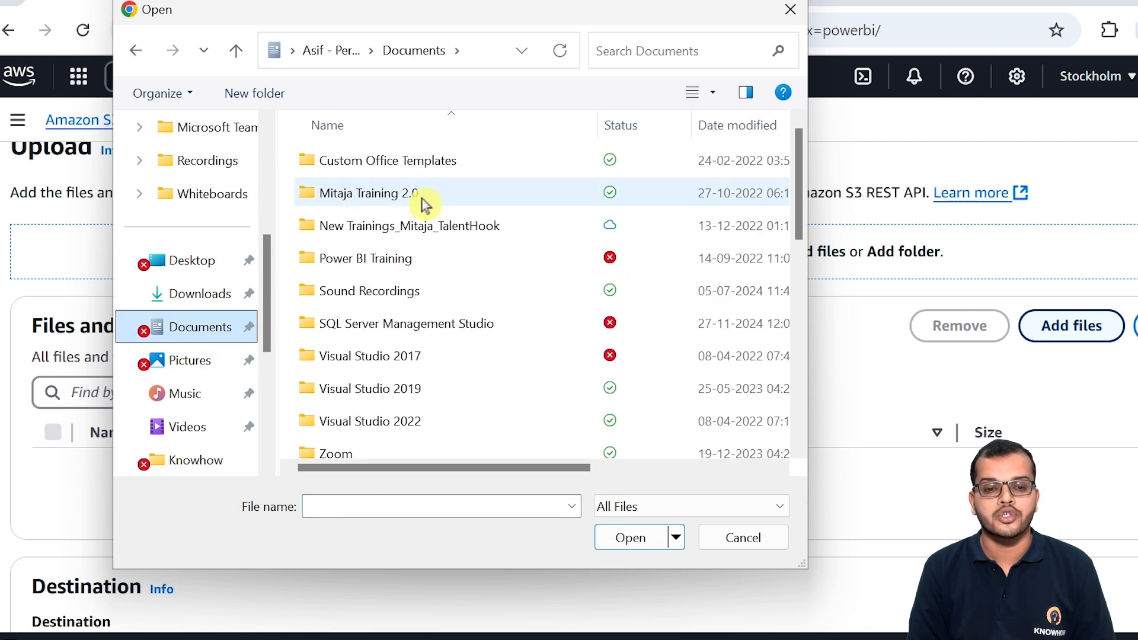
double_click(409, 258)
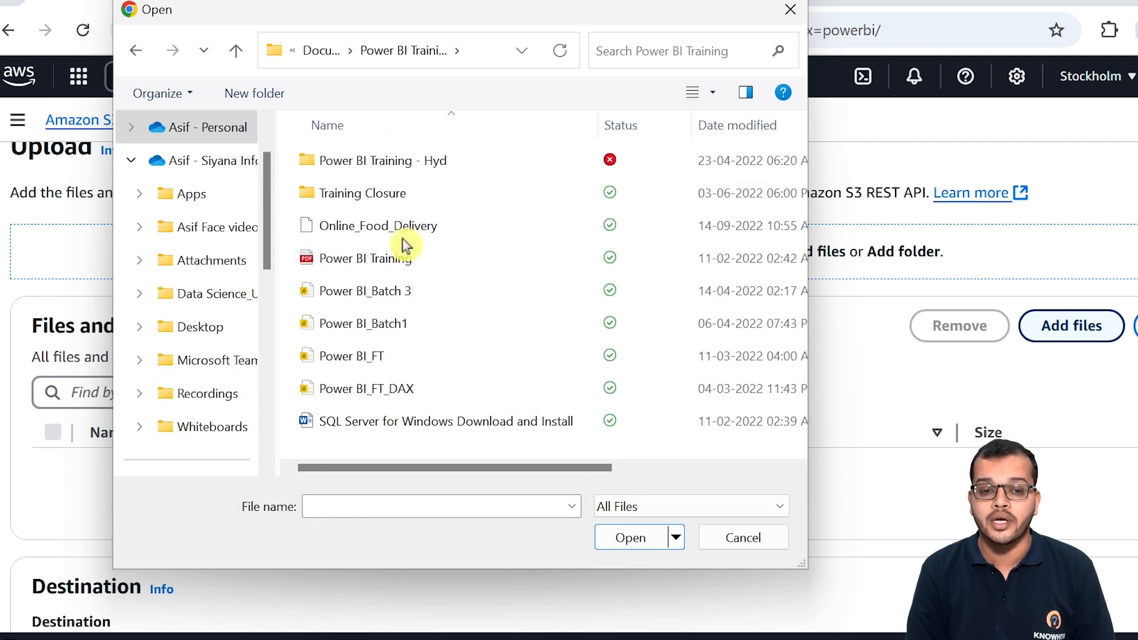
double_click(414, 162)
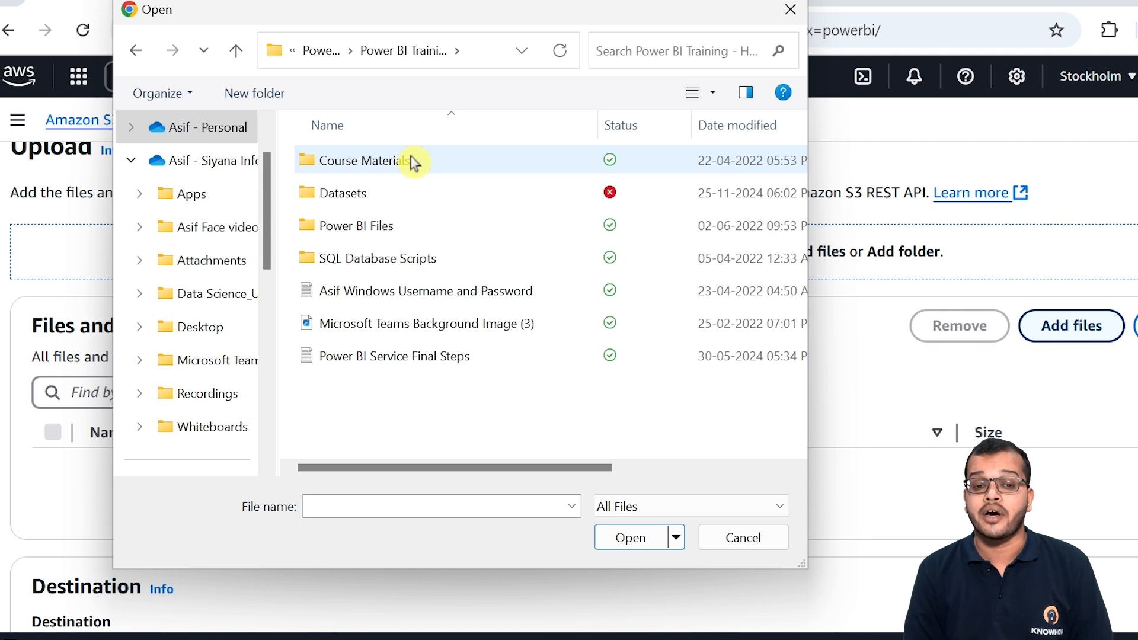
double_click(385, 199)
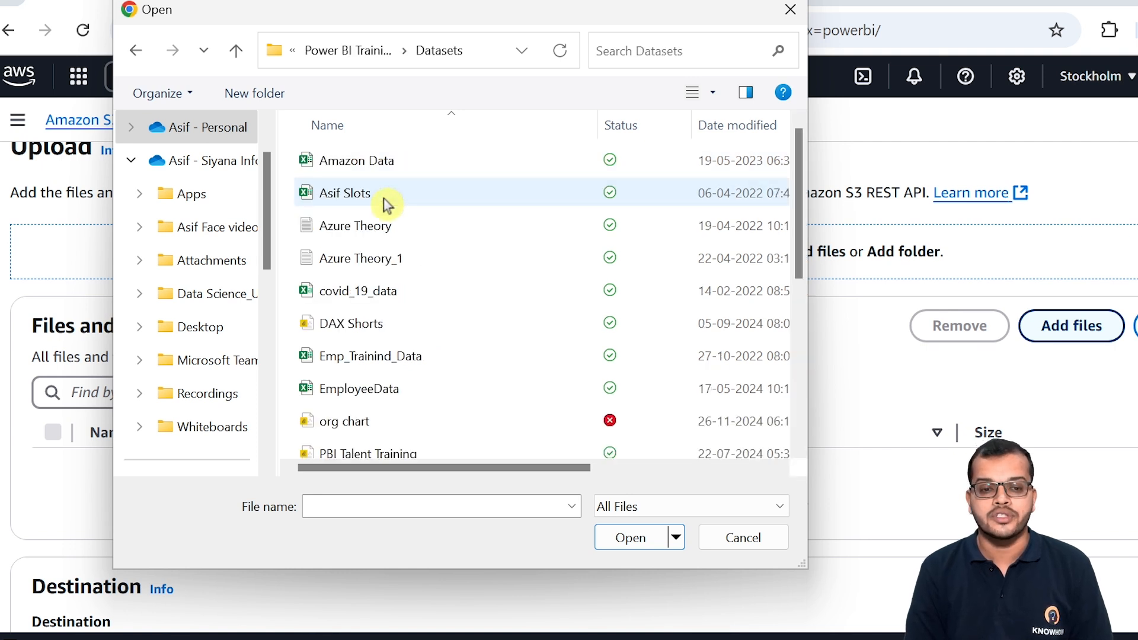
scroll(419, 358, down, 5)
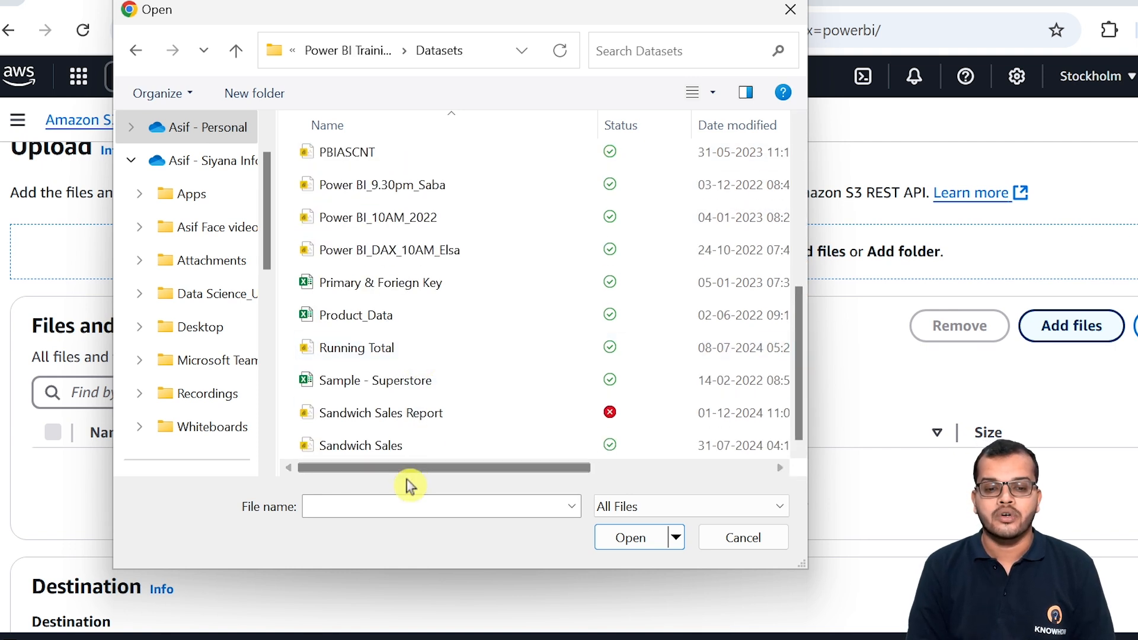
click(419, 381)
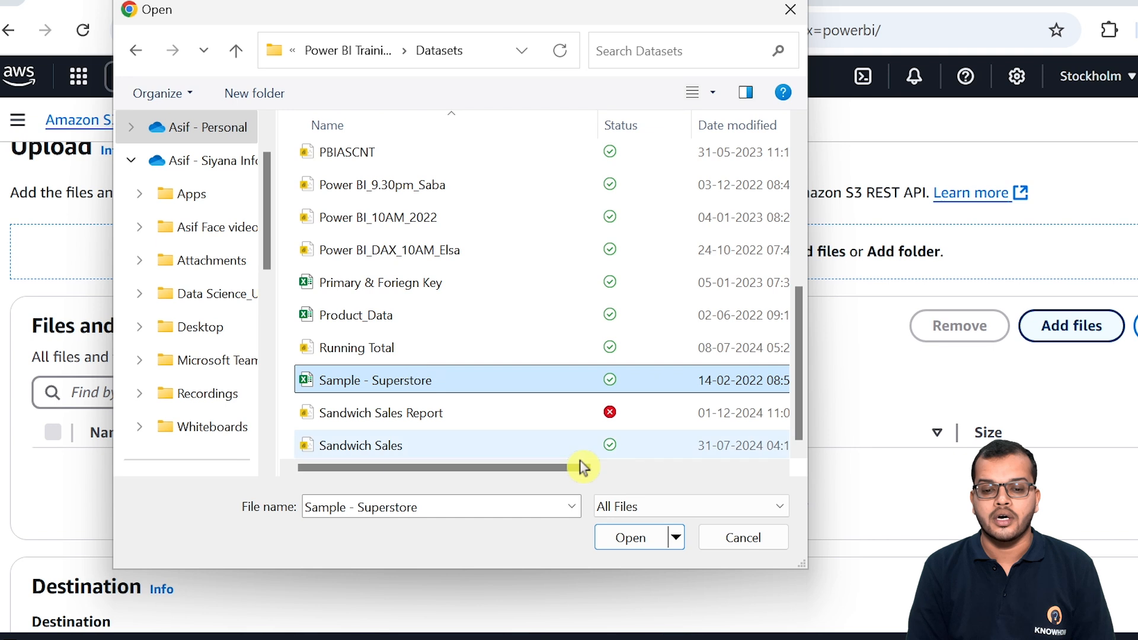
click(641, 535)
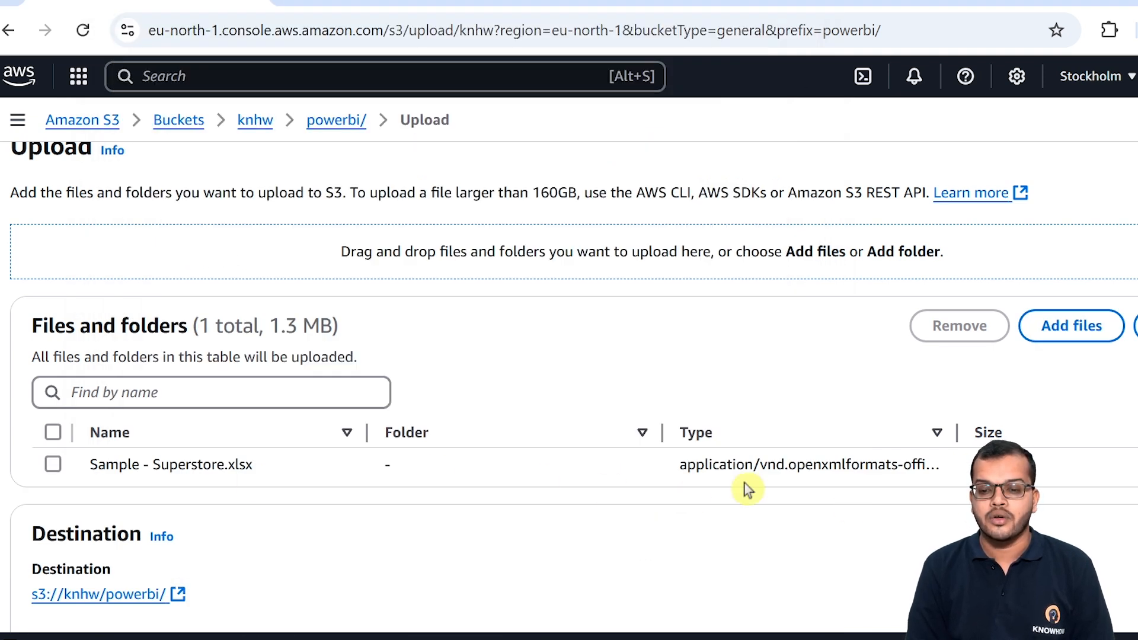
Upload Sample - Superstore.xlsx to the powerbi folder and close the upload status page
scroll(748, 489, down, 5)
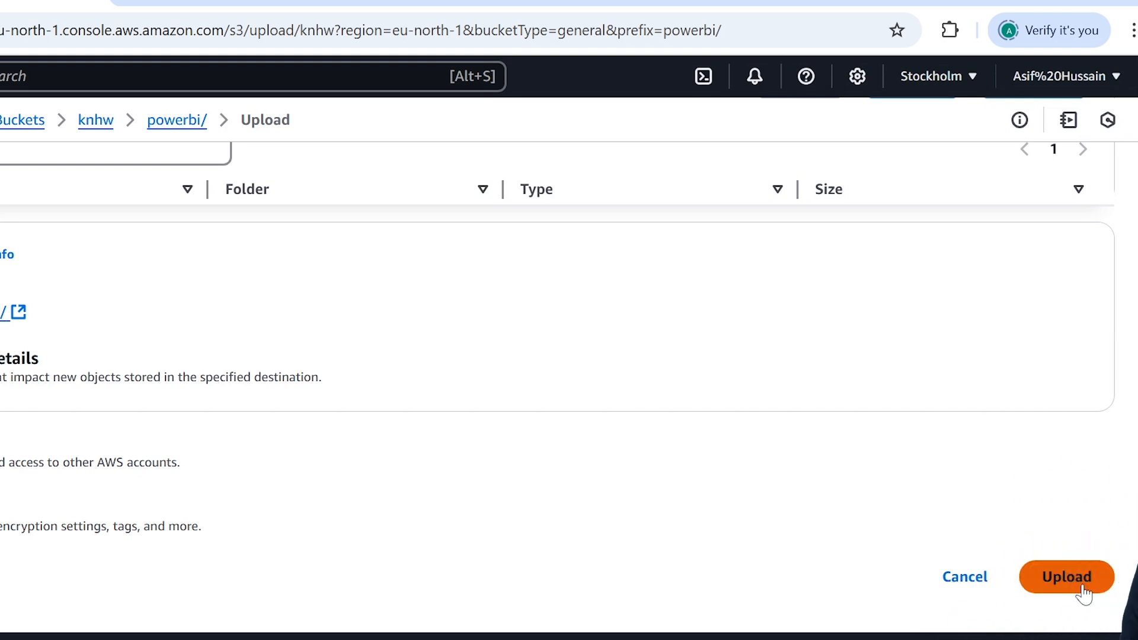
click(1067, 576)
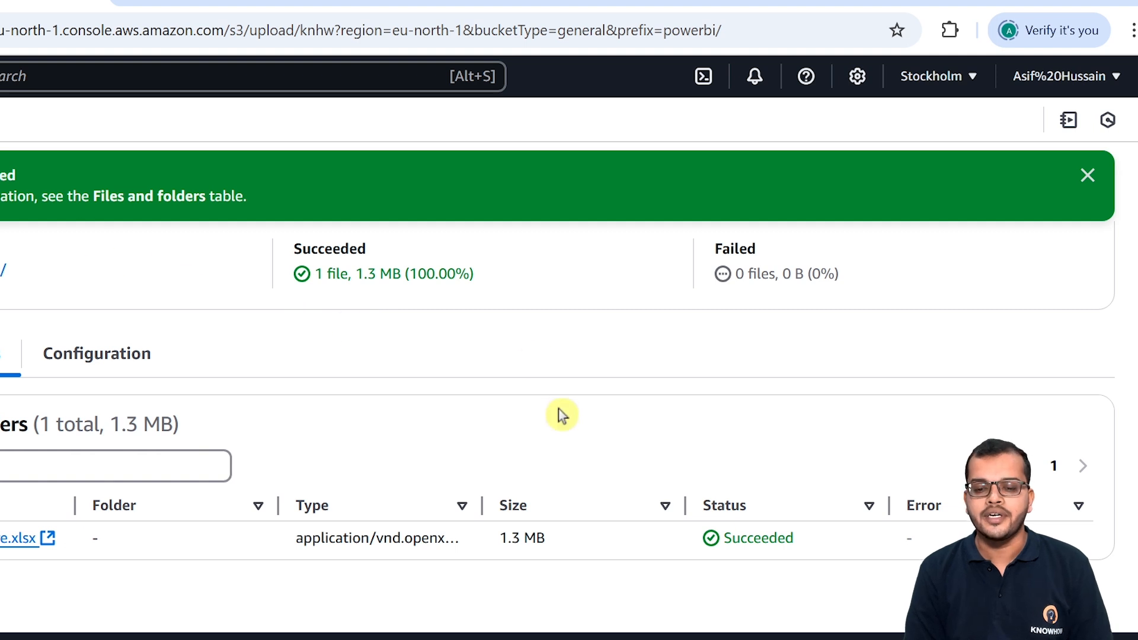
click(1089, 179)
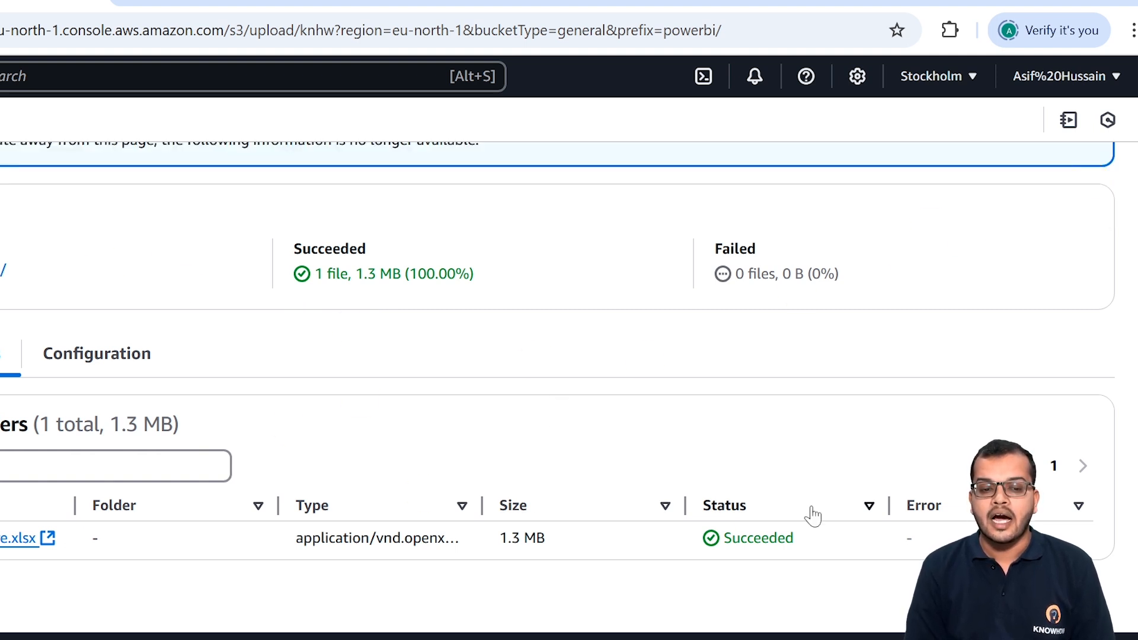
scroll(813, 516, up, 2)
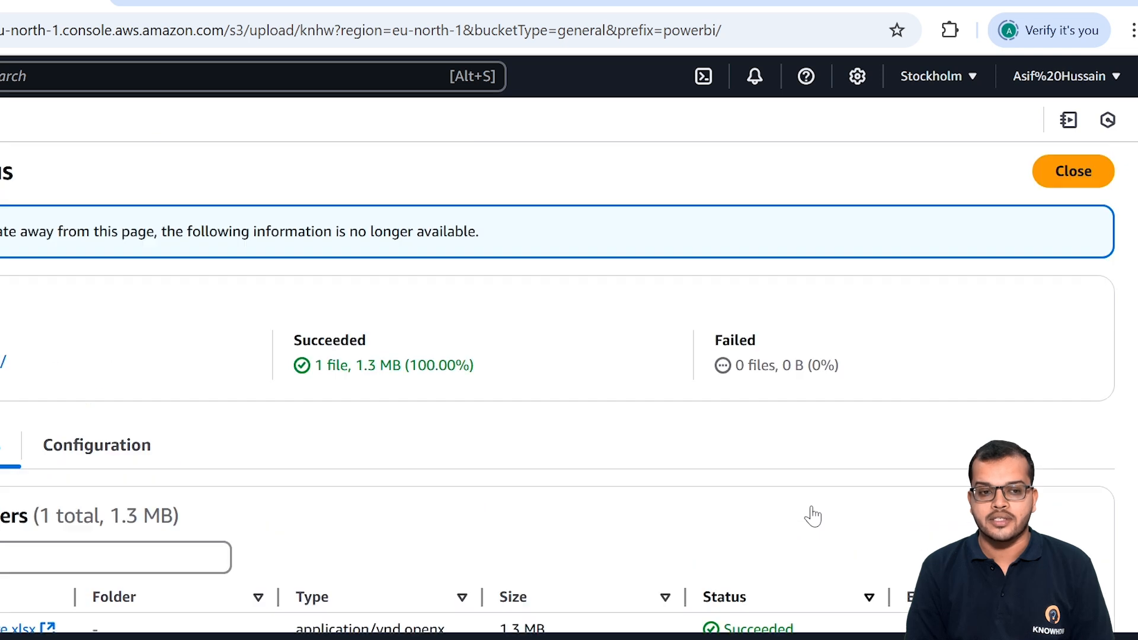
click(1087, 185)
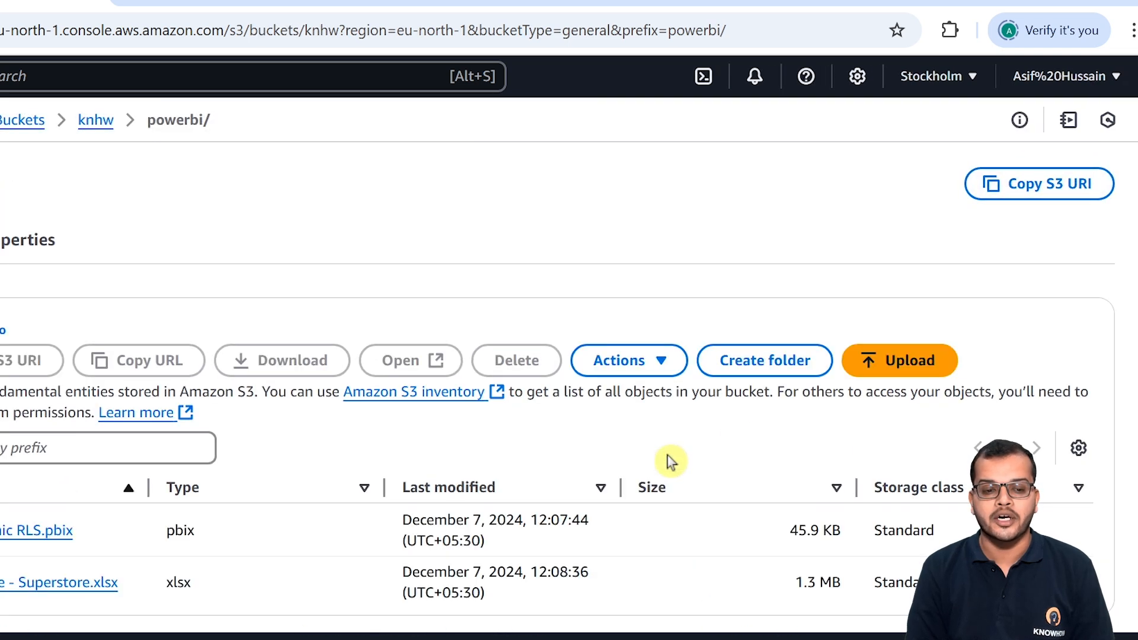
Look over the files in the powerbi folder and return to the knhw bucket's object list
scroll(668, 461, down, 1)
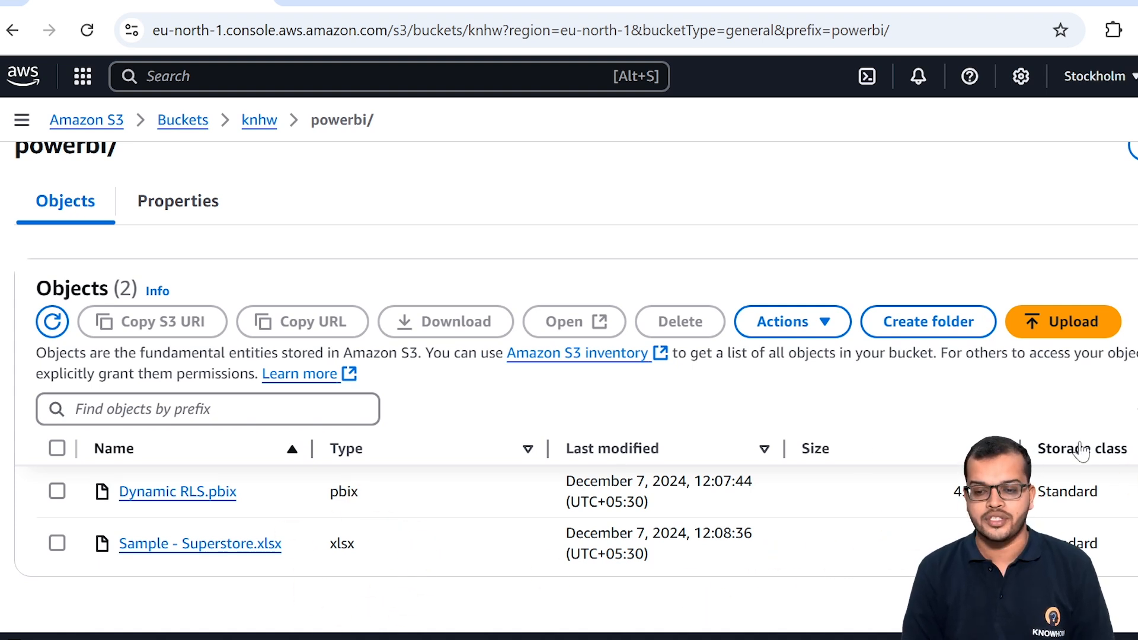
scroll(569, 379, up, 1)
scroll(568, 380, down, 1)
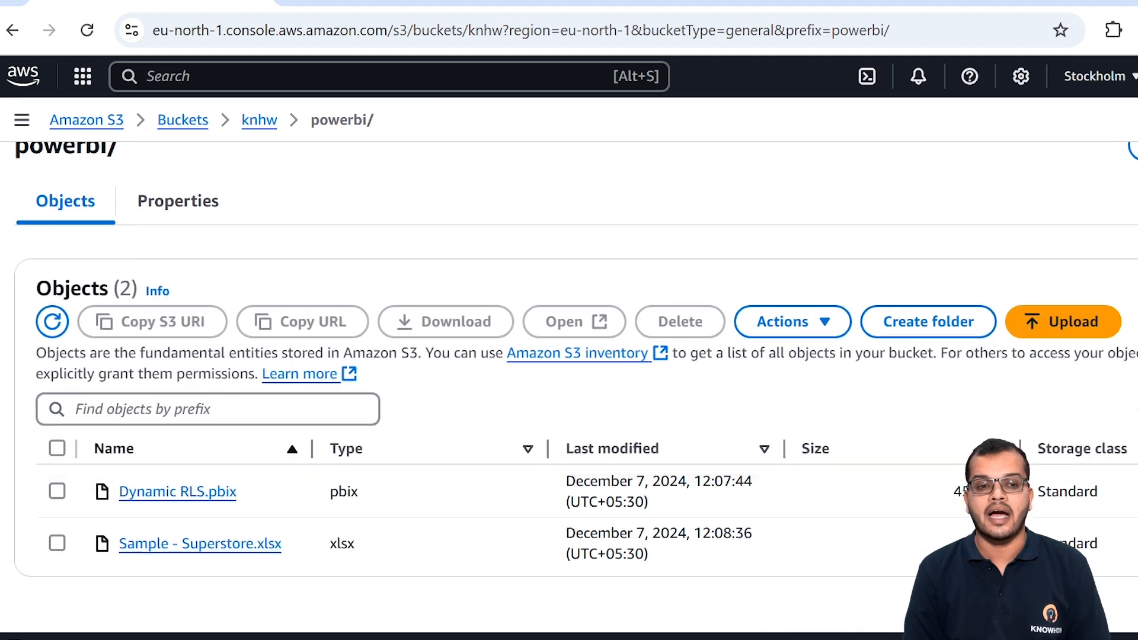
scroll(569, 379, up, 1)
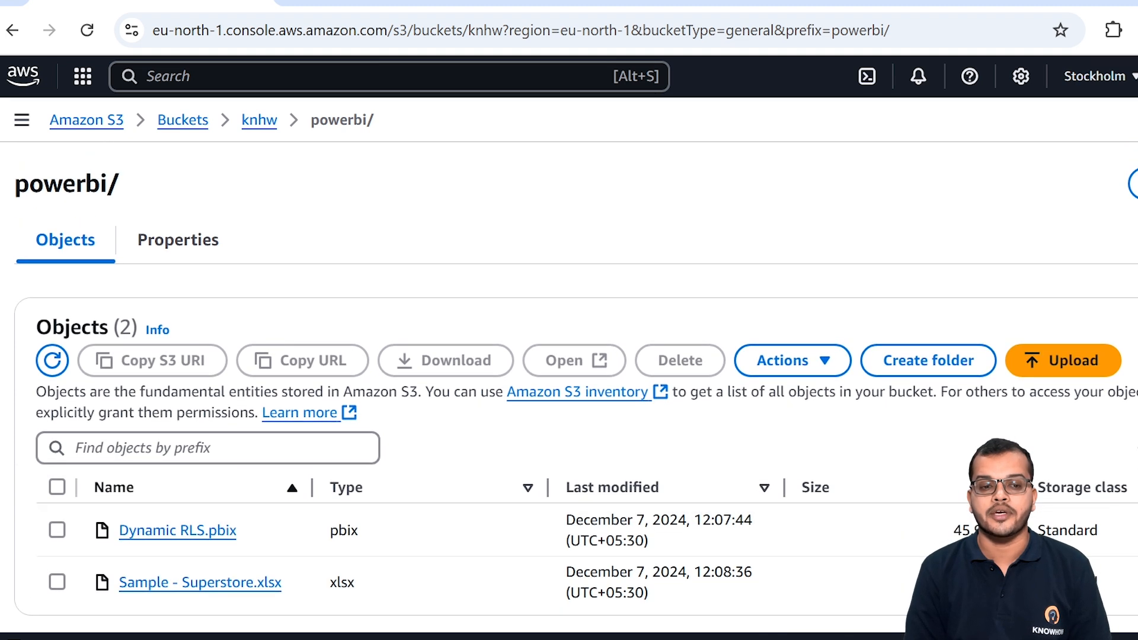
click(256, 124)
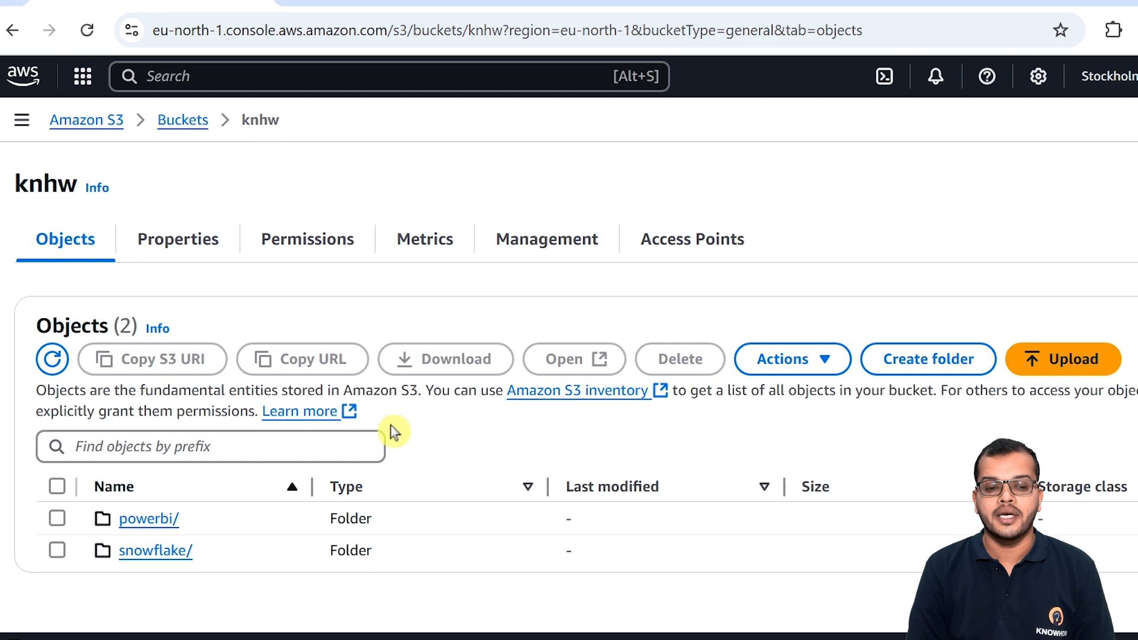